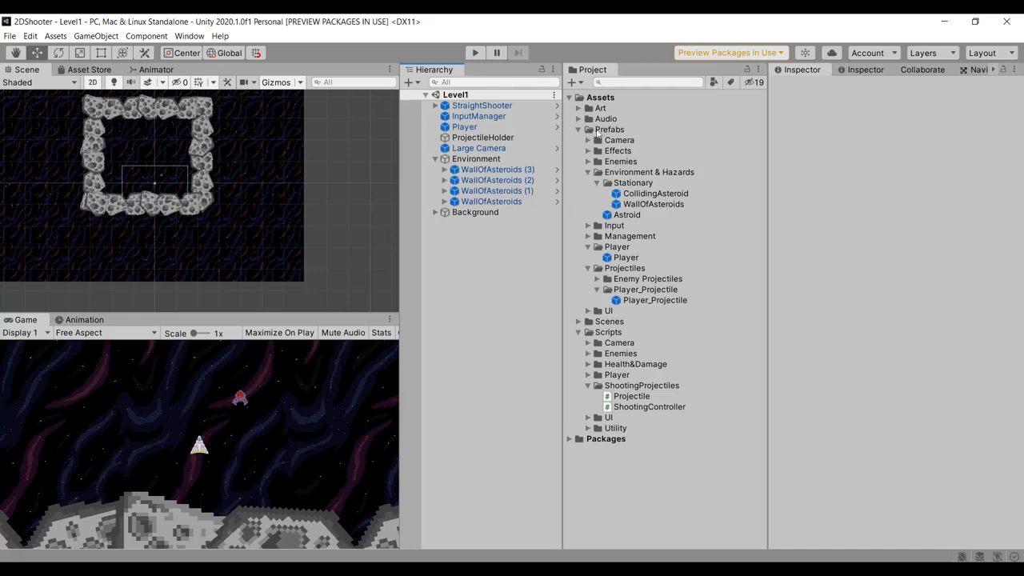
# - Add the GameManager prefab from the Prefabs/Management folder to the Level1 scene and collapse the Environment group
pyautogui.click(590, 130)
pyautogui.click(588, 172)
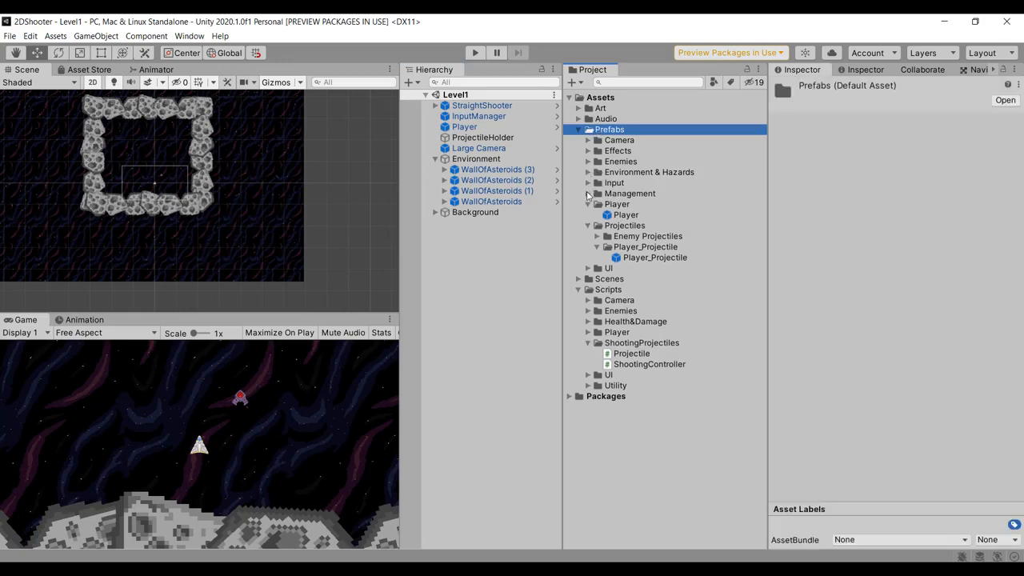
pyautogui.click(588, 194)
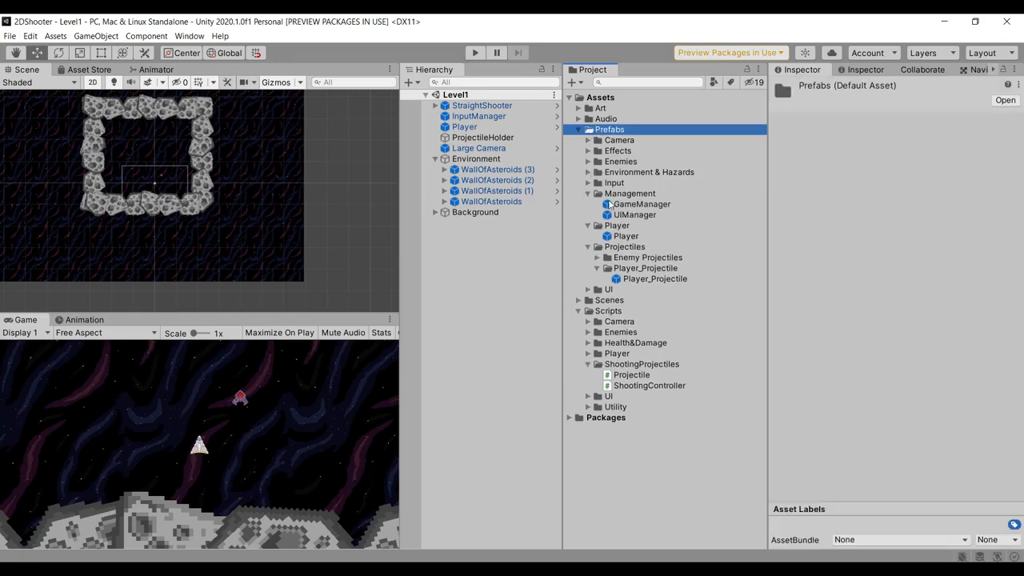
pyautogui.click(640, 204)
pyautogui.moveTo(485, 254); pyautogui.dragTo(486, 255)
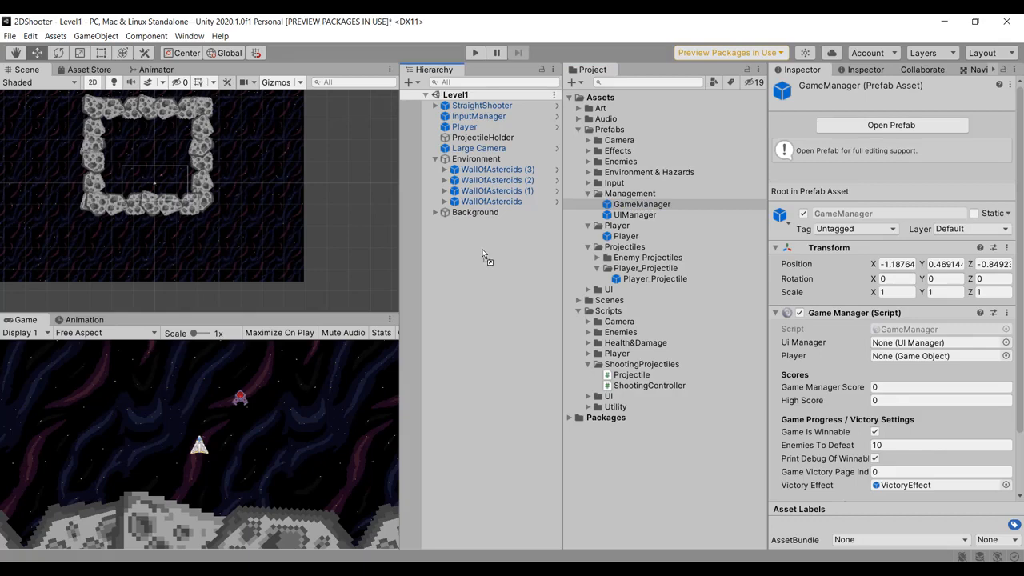
pyautogui.click(437, 159)
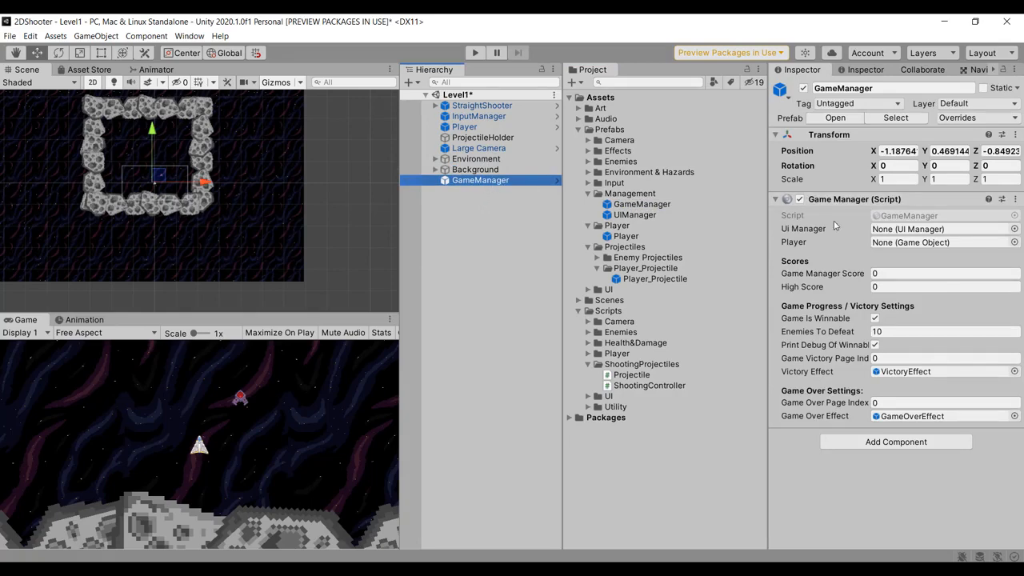
# - Add the UIManager prefab from the Management folder to the Level1 scene
pyautogui.moveTo(832, 234)
pyautogui.moveTo(622, 215); pyautogui.dragTo(496, 228)
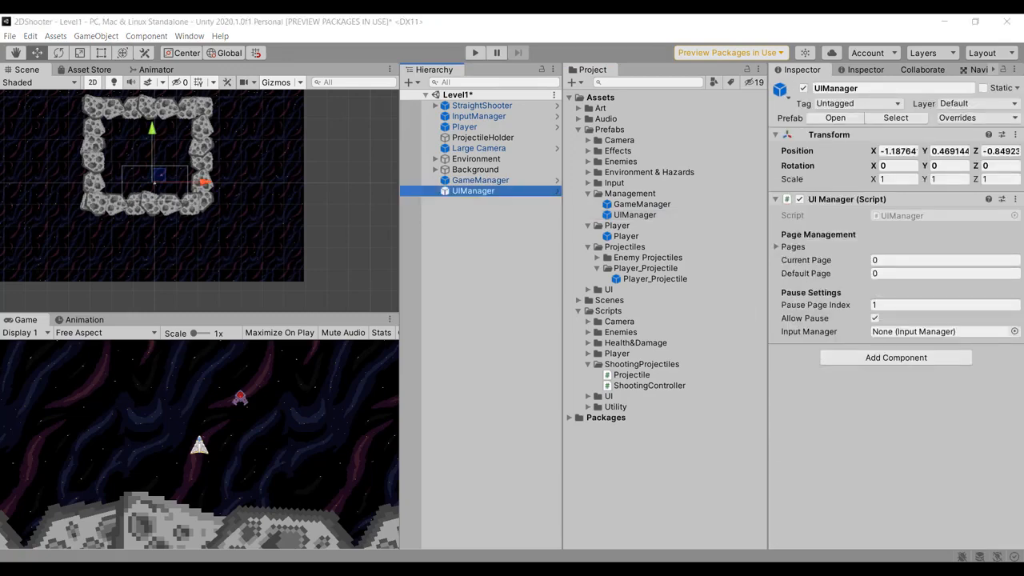
pyautogui.click(482, 201)
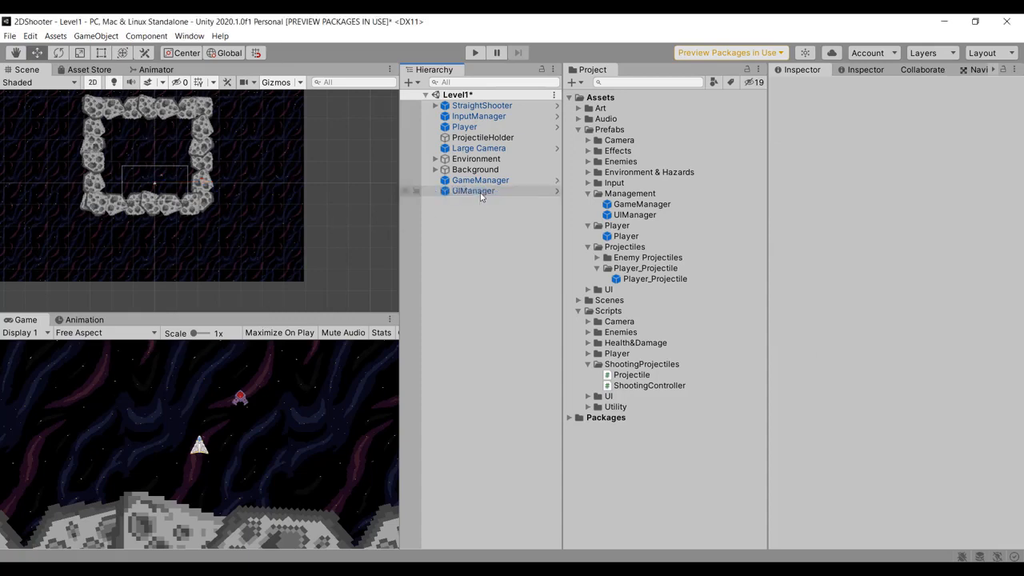
pyautogui.click(482, 192)
# - Assign the scene's UIManager and Player objects to the GameManager's Ui Manager and Player references
pyautogui.click(480, 180)
pyautogui.moveTo(474, 191); pyautogui.dragTo(927, 229)
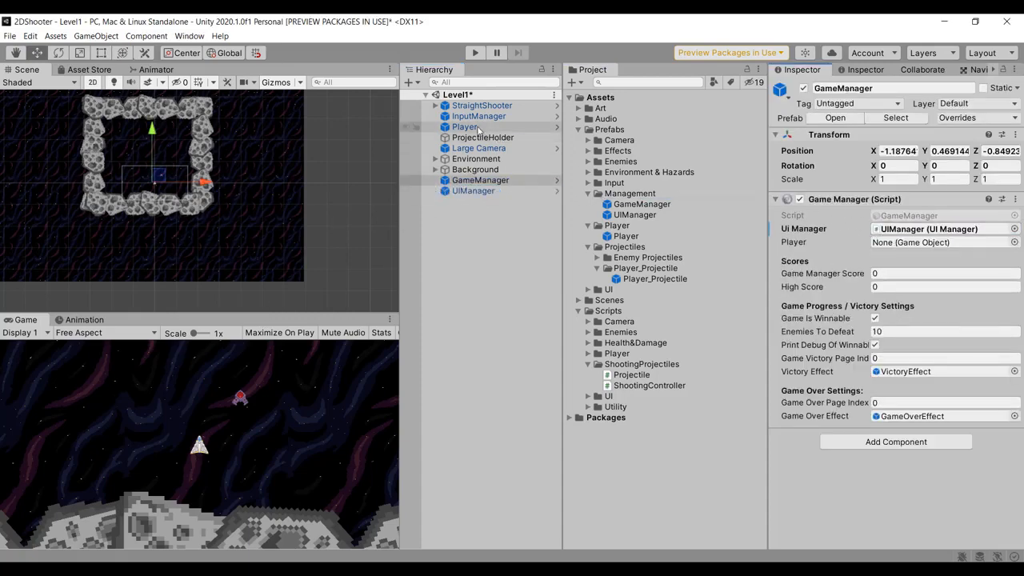
pyautogui.moveTo(489, 128); pyautogui.dragTo(904, 246)
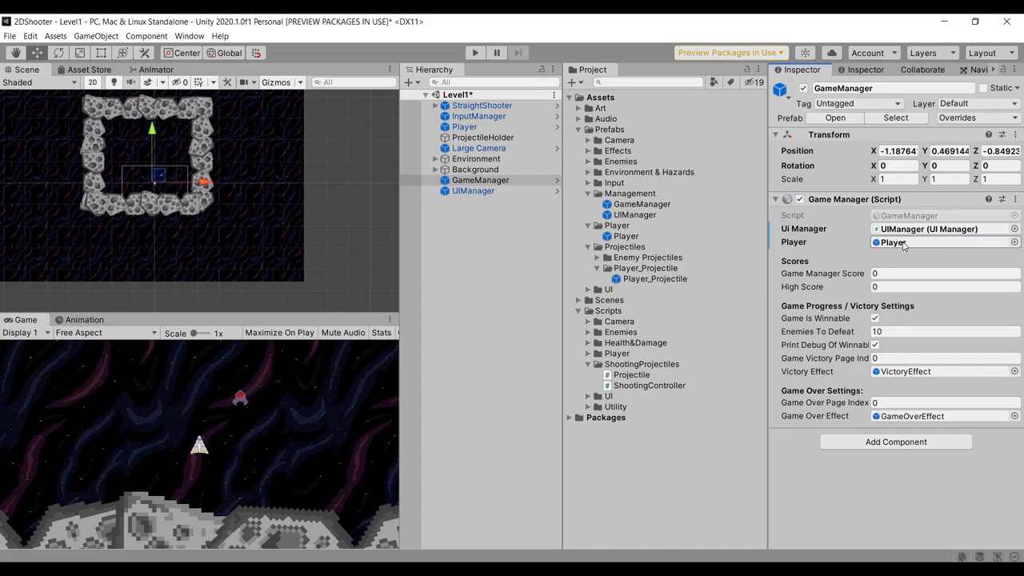
# - Play-test the level briefly, stop it, and read the details of the event system warning in the console
pyautogui.click(475, 56)
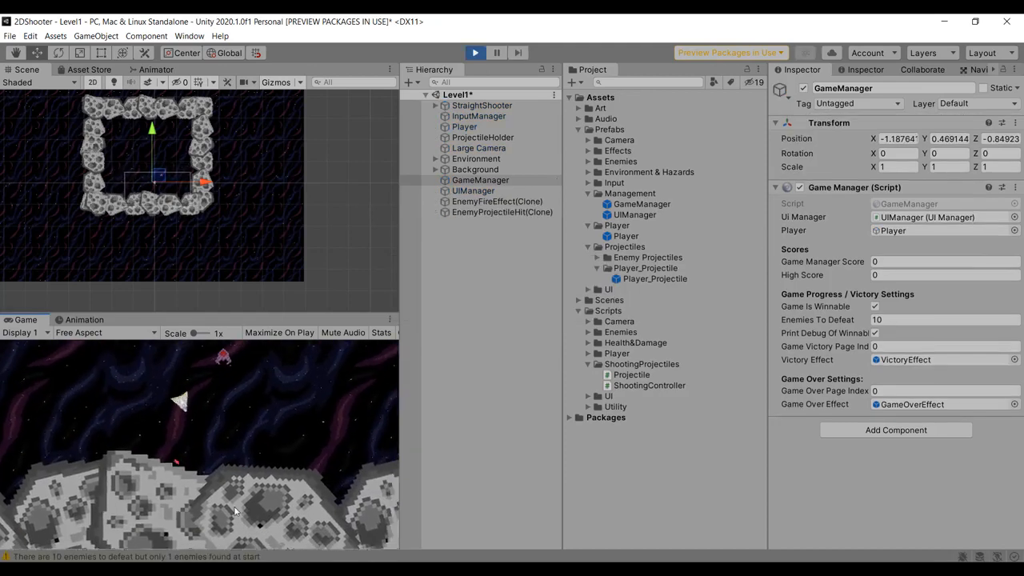
pyautogui.click(477, 53)
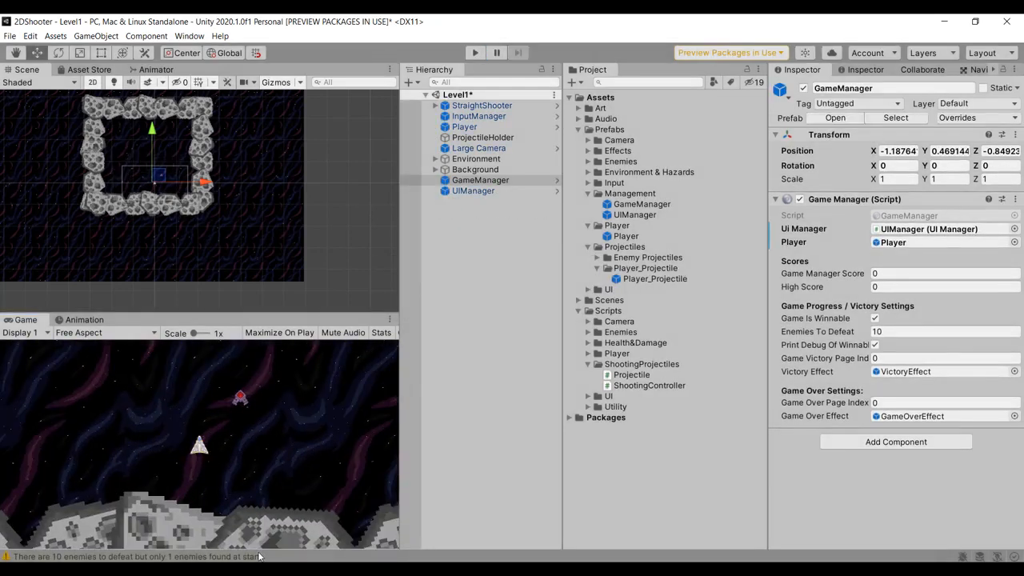
pyautogui.click(261, 555)
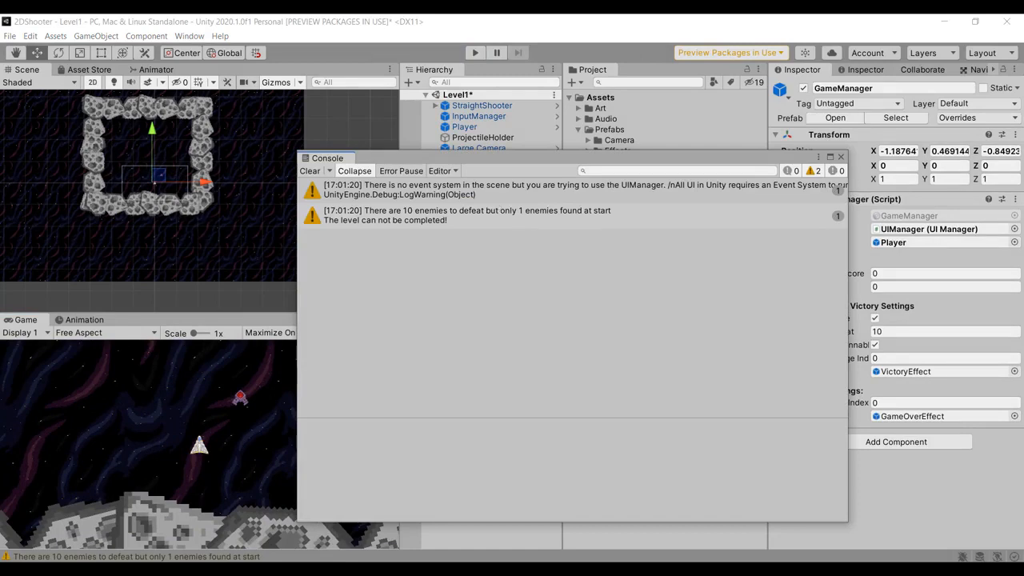
pyautogui.click(376, 188)
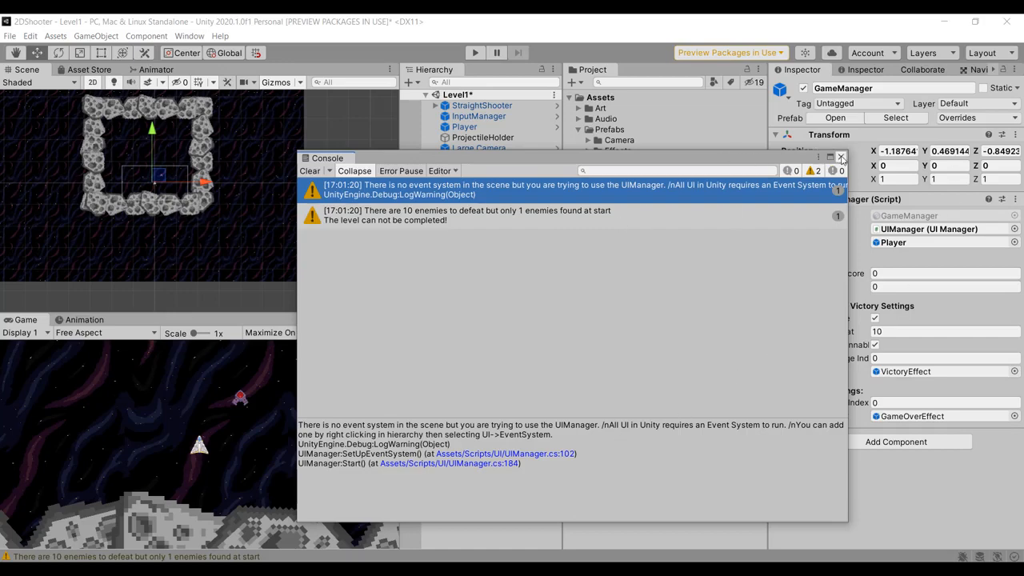
pyautogui.click(841, 157)
# - Create a UI Canvas at the root of the Level1 scene
pyautogui.click(472, 236)
pyautogui.rightClick(471, 218)
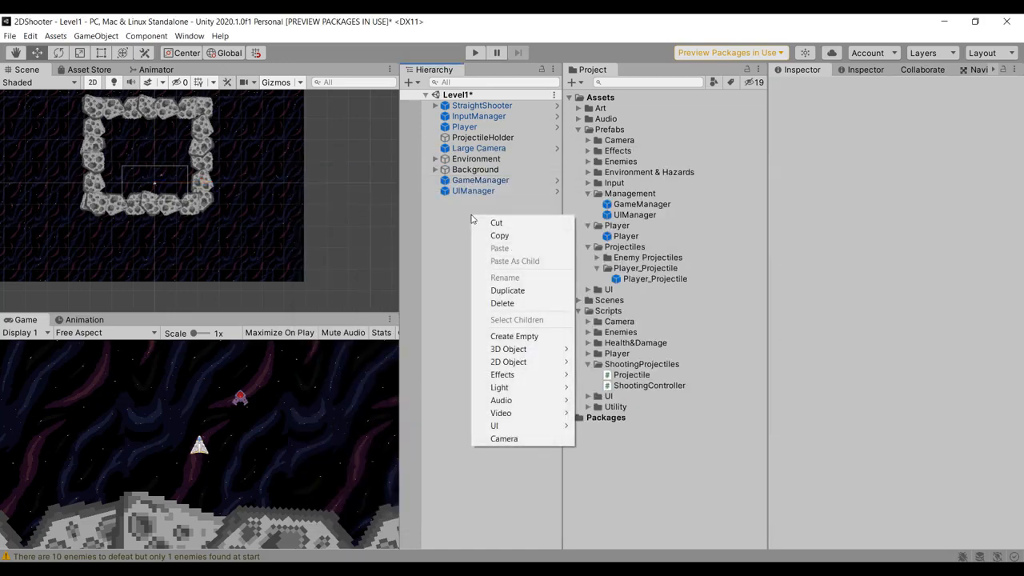
pyautogui.moveTo(526, 426)
pyautogui.click(605, 387)
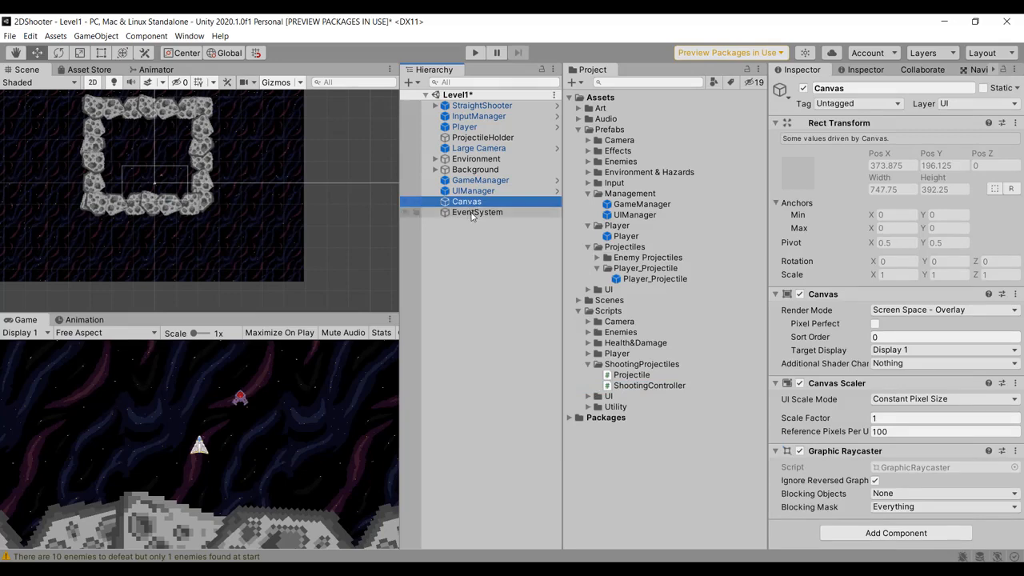
# - Replace the EventSystem's Standalone Input Module with InputSystemUIInputModule and set its Actions Asset to UIInputActions from Prefabs/Input
pyautogui.click(472, 213)
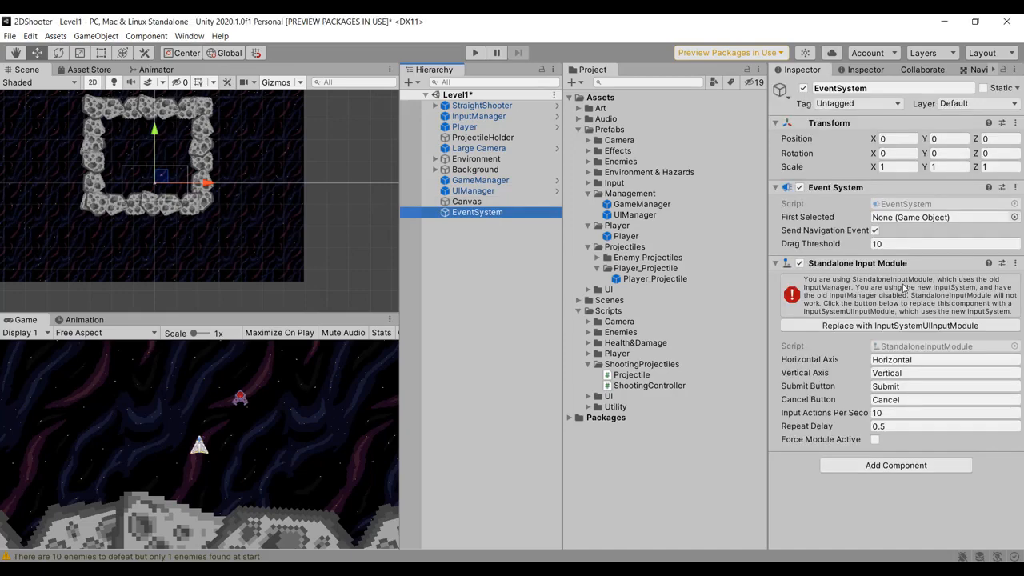
pyautogui.click(894, 327)
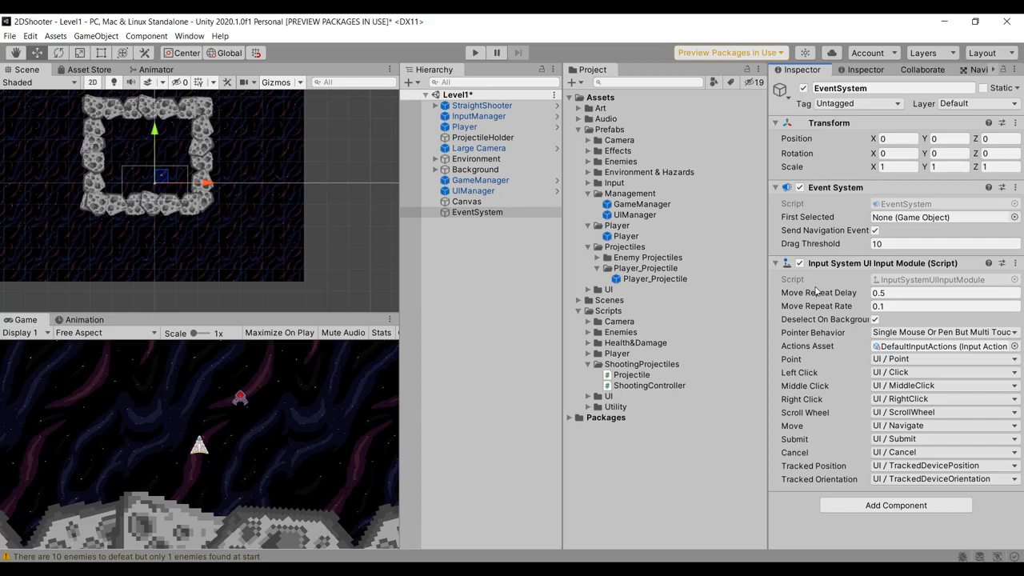
pyautogui.click(587, 172)
pyautogui.click(588, 172)
pyautogui.click(588, 183)
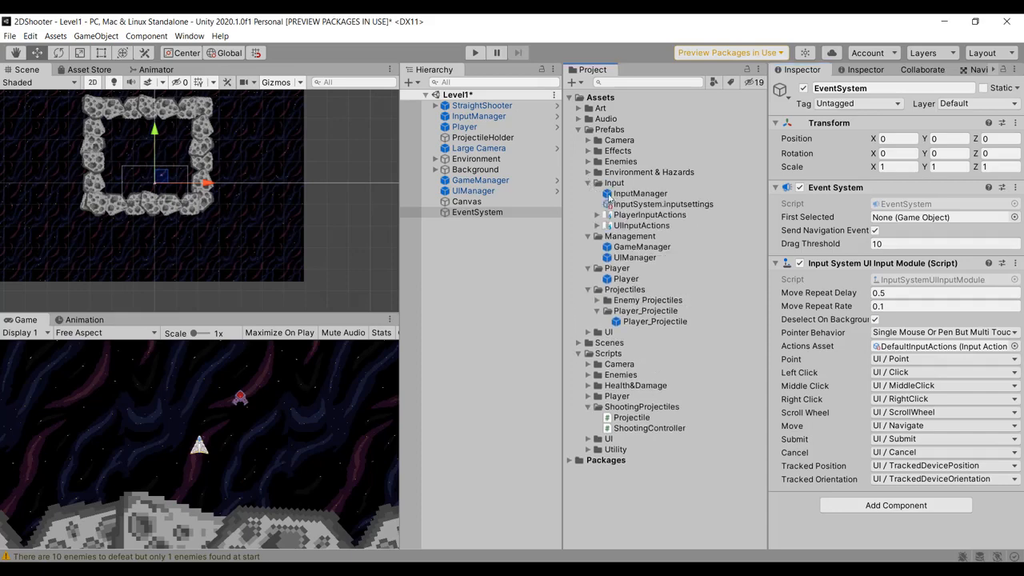
pyautogui.click(641, 227)
pyautogui.moveTo(641, 227); pyautogui.dragTo(912, 350)
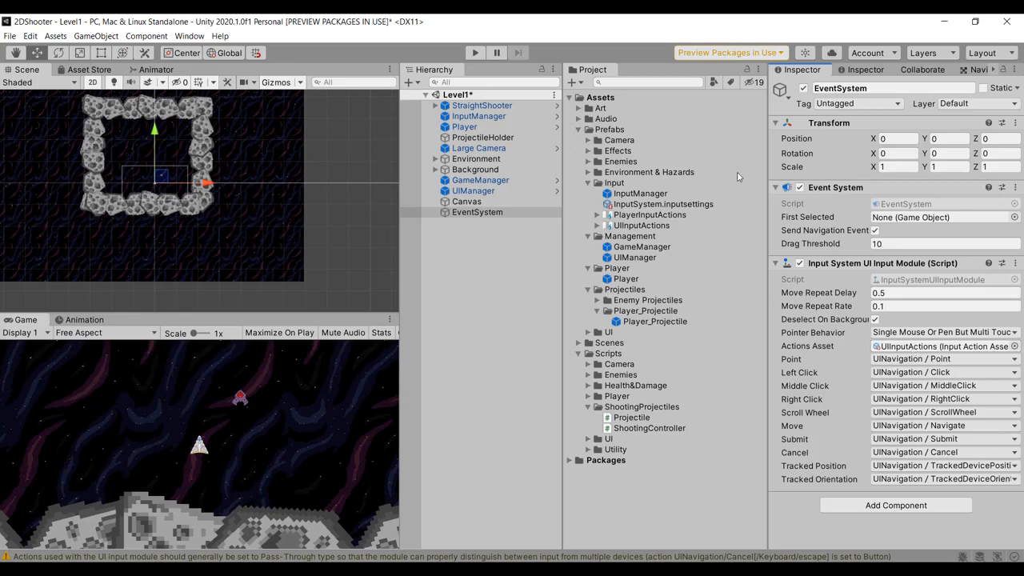
# - Add a UI Text element as a child of the Canvas
pyautogui.click(528, 201)
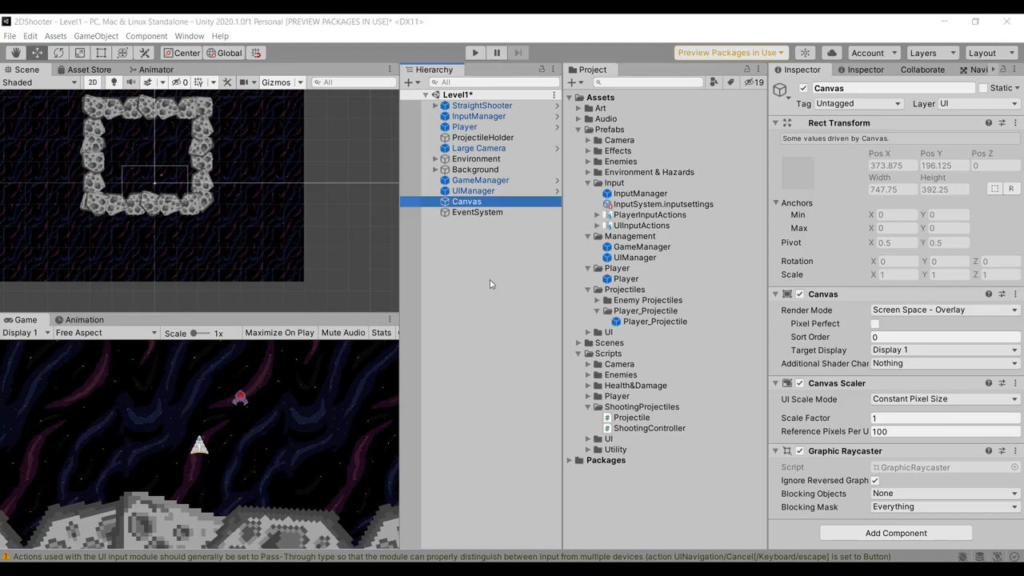
pyautogui.click(643, 19)
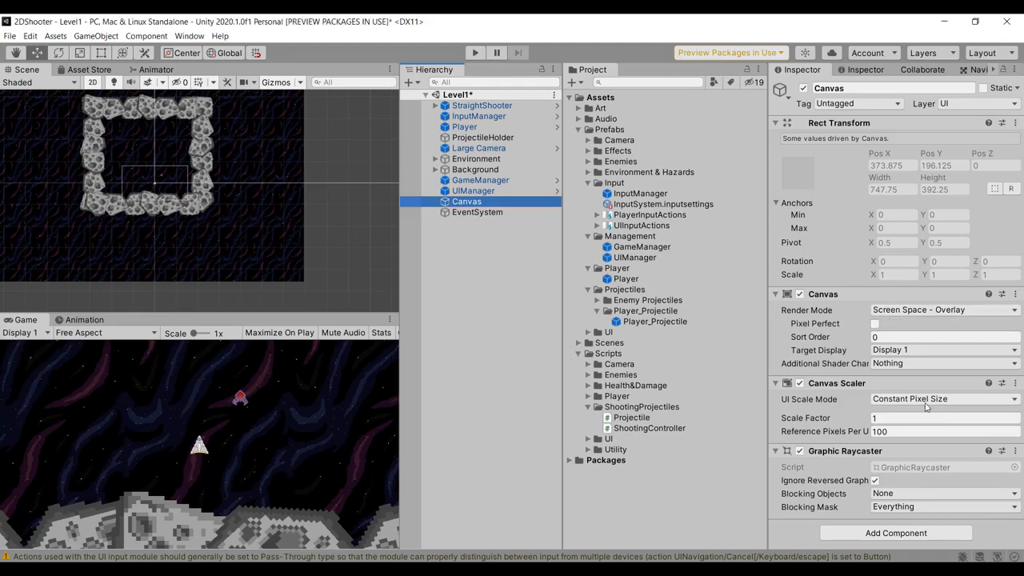
pyautogui.click(860, 397)
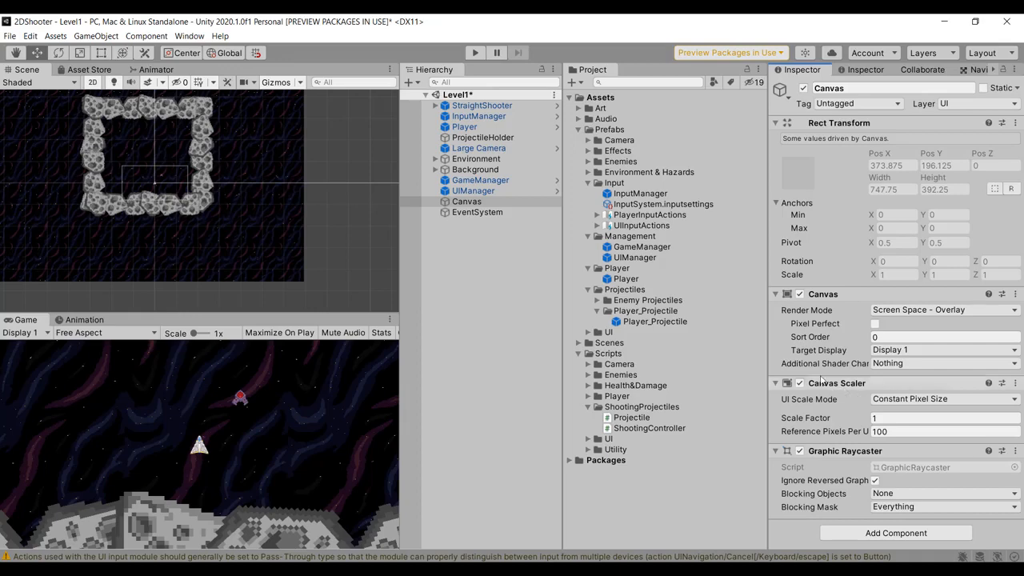
pyautogui.click(484, 203)
pyautogui.rightClick(486, 206)
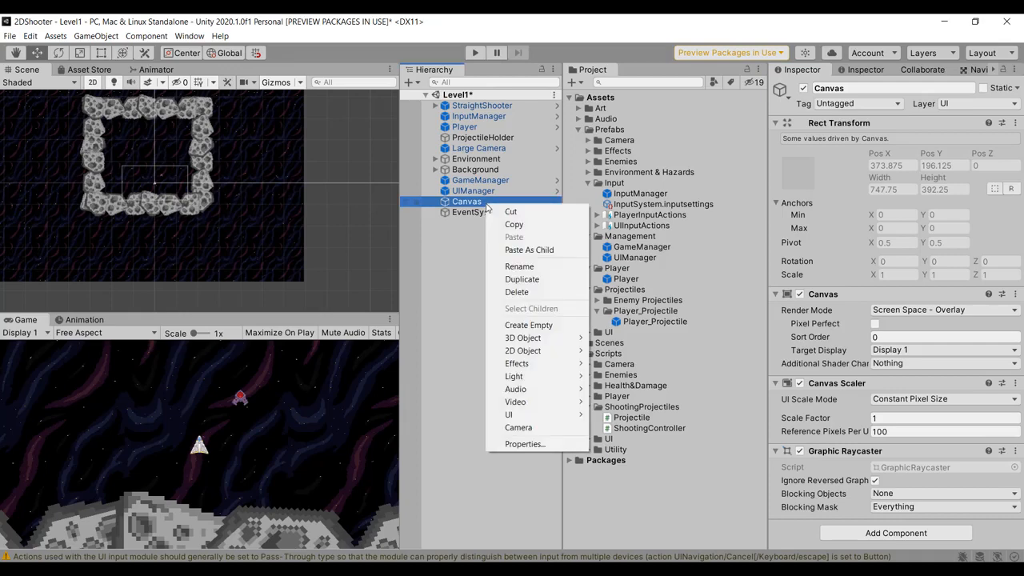
pyautogui.moveTo(546, 423)
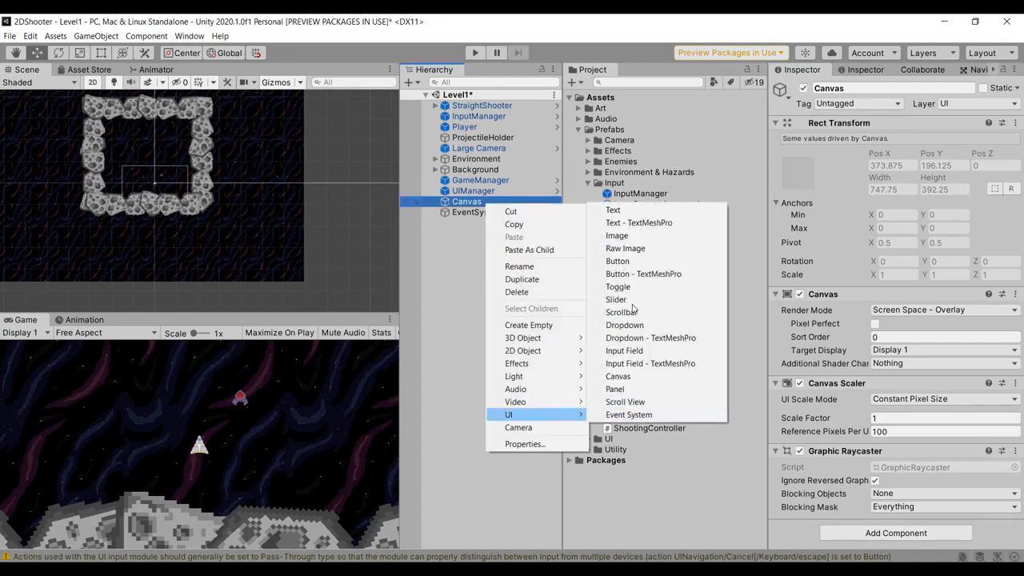
pyautogui.click(619, 212)
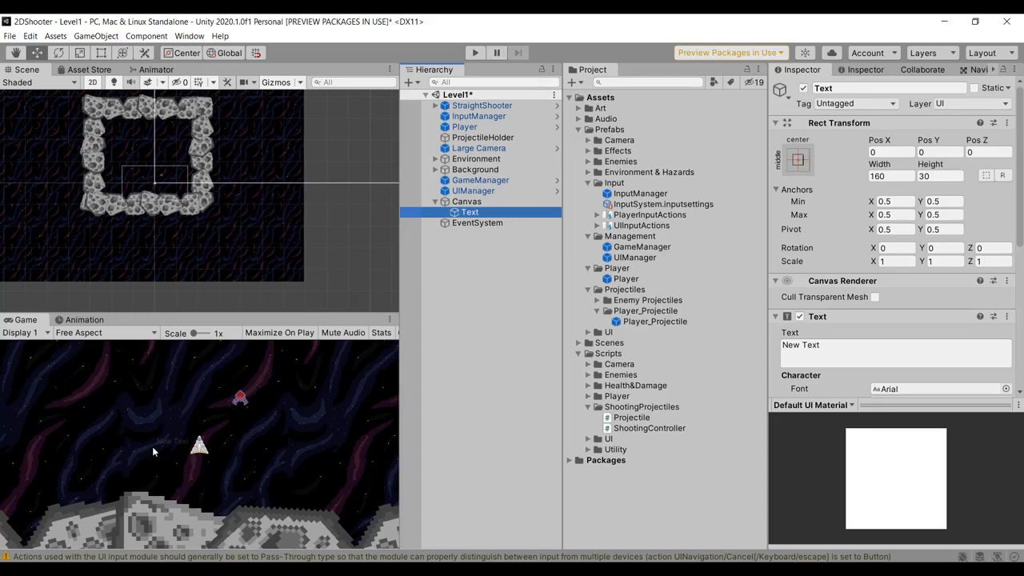
# - Rename the Canvas's text object as "Score text"
pyautogui.click(444, 202)
pyautogui.press('f')
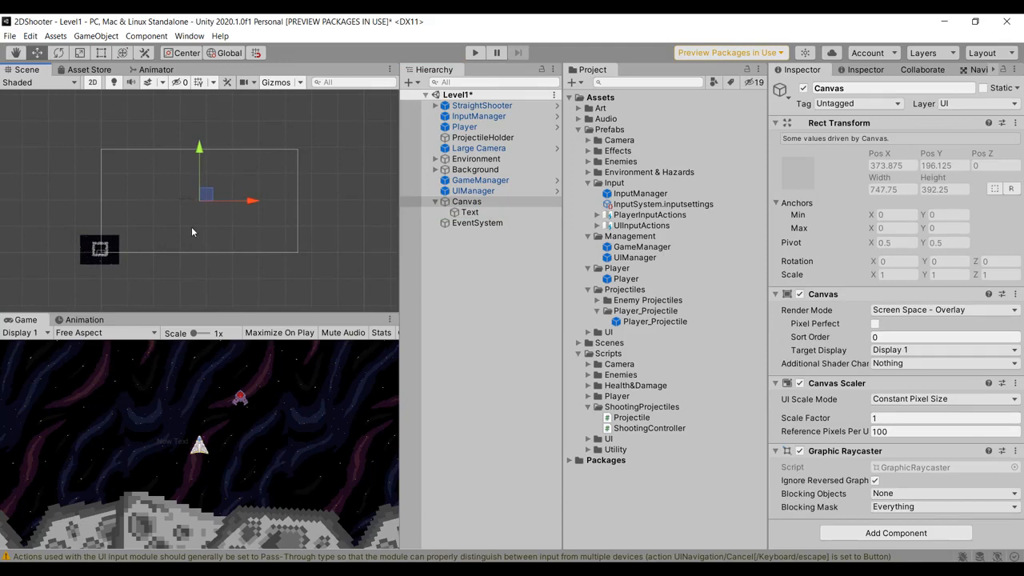
pyautogui.scroll(3, 191, 226)
pyautogui.click(171, 197)
pyautogui.scroll(5, 170, 196)
pyautogui.moveTo(187, 195); pyautogui.dragTo(148, 203, button='middle')
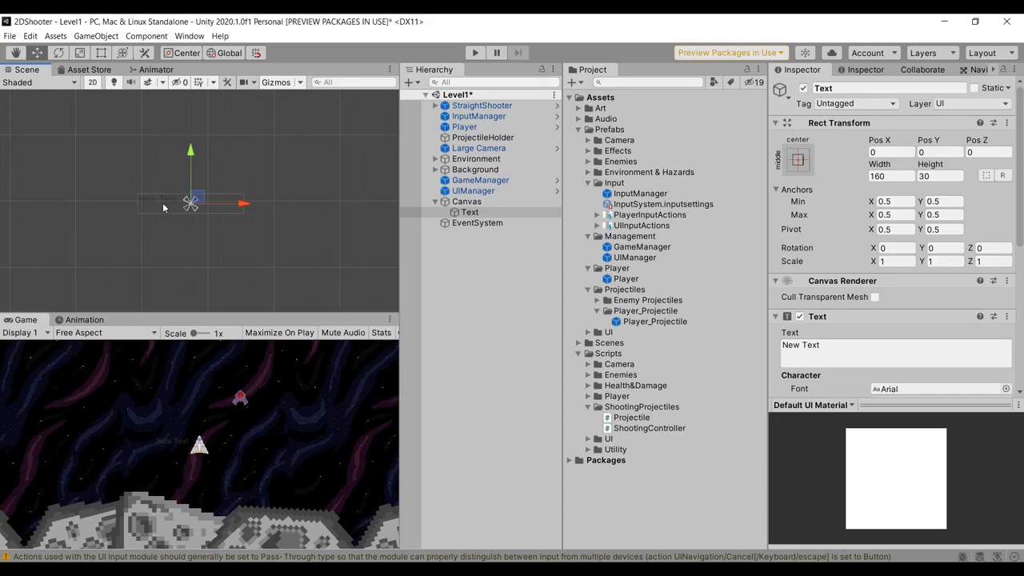
pyautogui.click(475, 213)
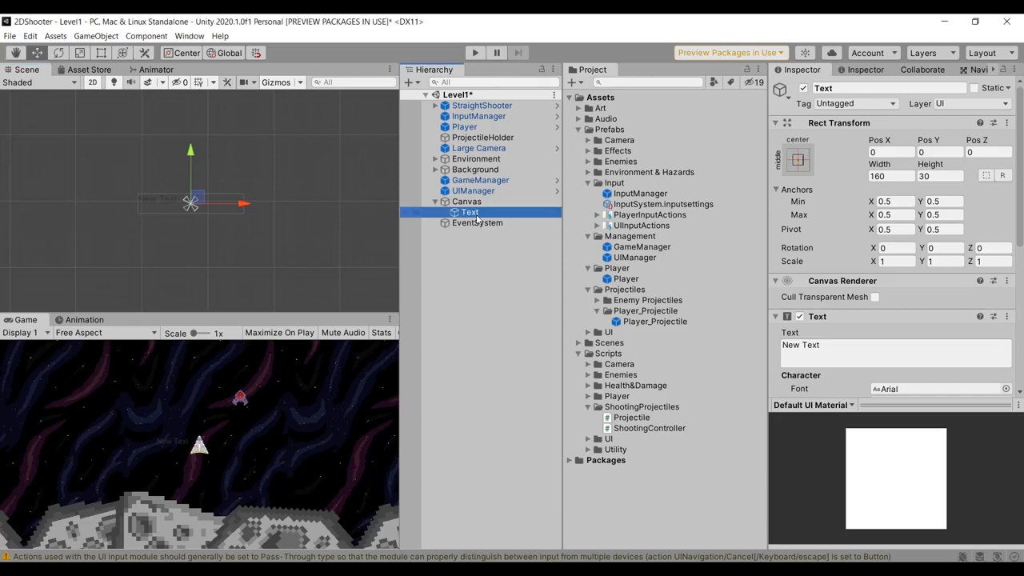
pyautogui.click(472, 213)
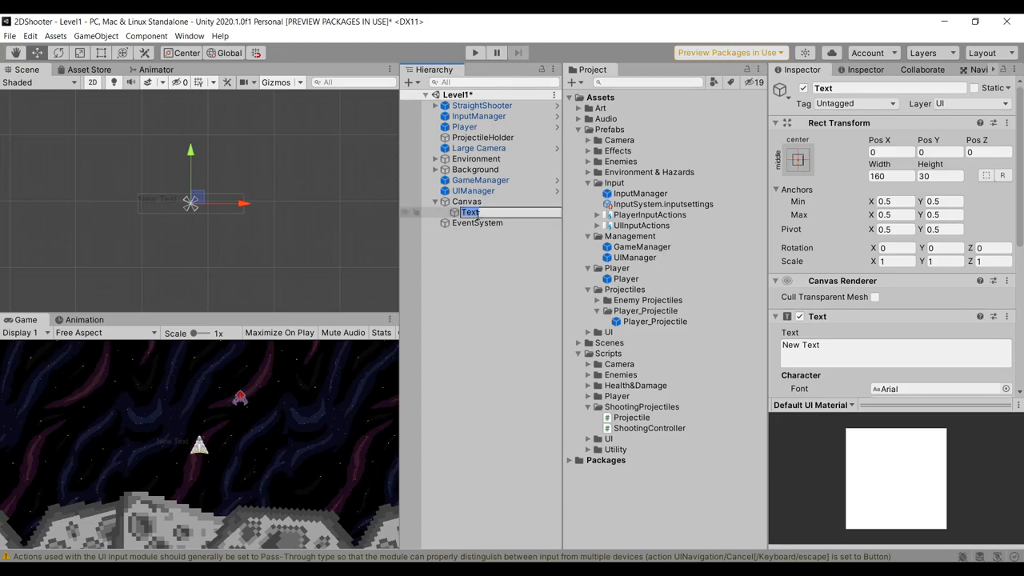
pyautogui.write('Score text')
pyautogui.press('Return')
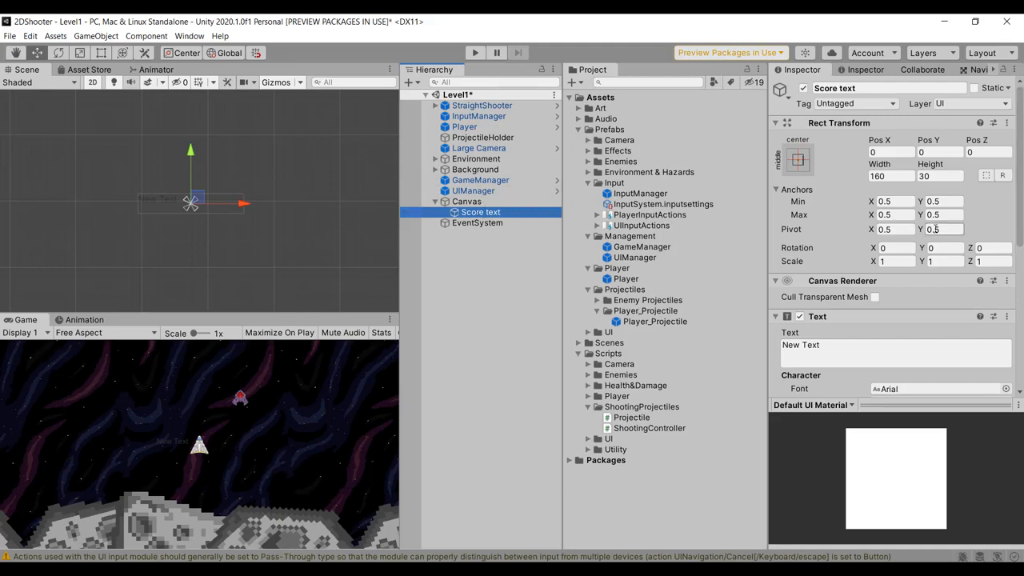
# - Set the text content of the Score text object to "Score: 0"
pyautogui.scroll(-3, 884, 286)
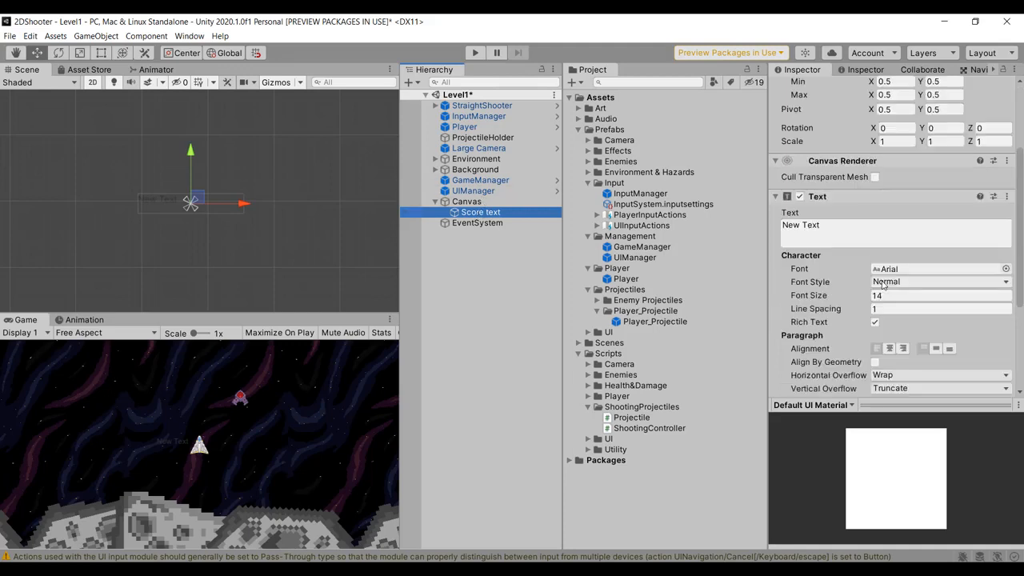
pyautogui.click(855, 213)
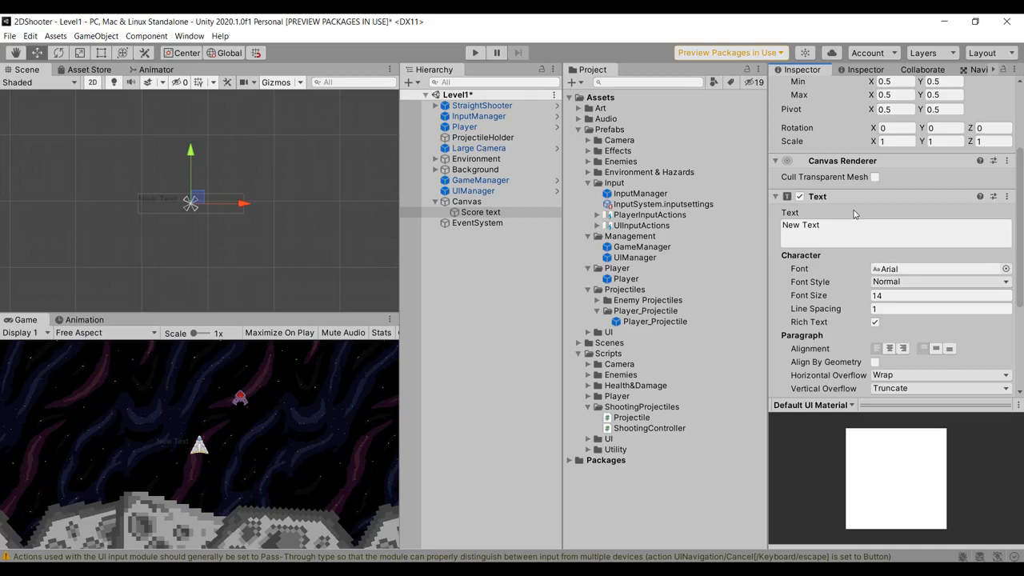
pyautogui.click(849, 227)
pyautogui.hotkey('ctrl', 'a')
pyautogui.write('Score')
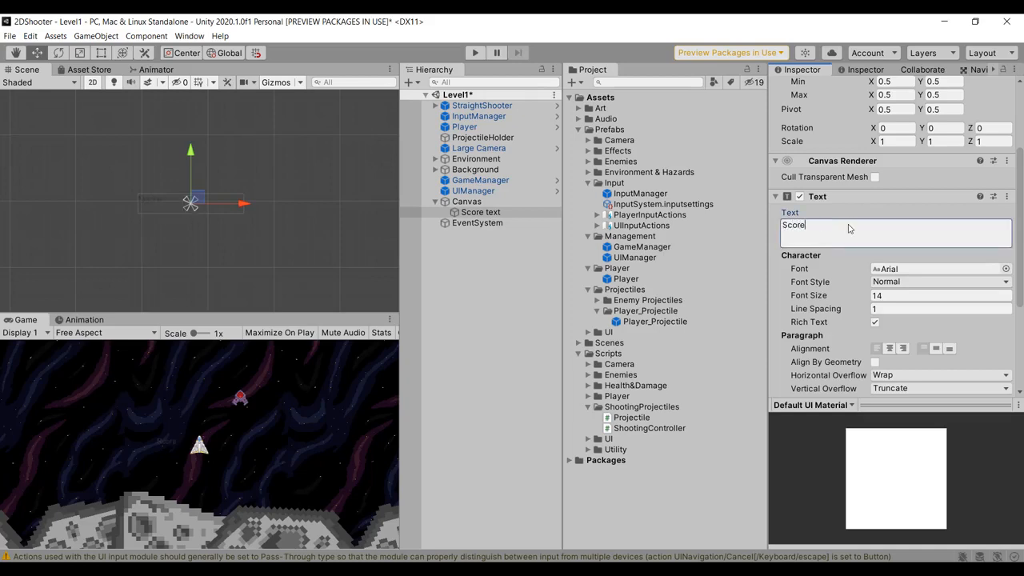
pyautogui.write(': 0')
# - Set the font of the Score text to manaspc
pyautogui.click(1005, 268)
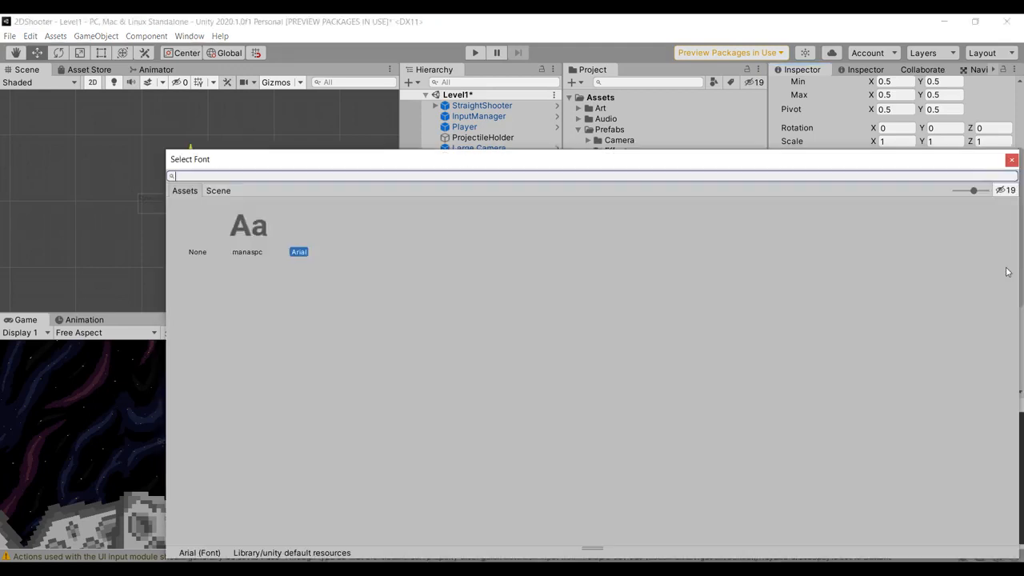
pyautogui.click(249, 233)
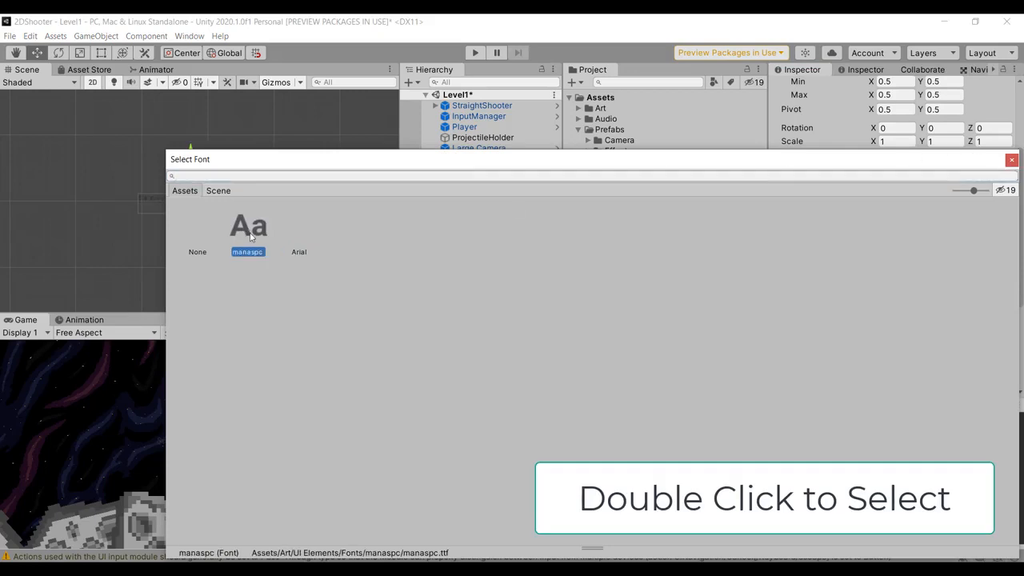
pyautogui.doubleClick(249, 232)
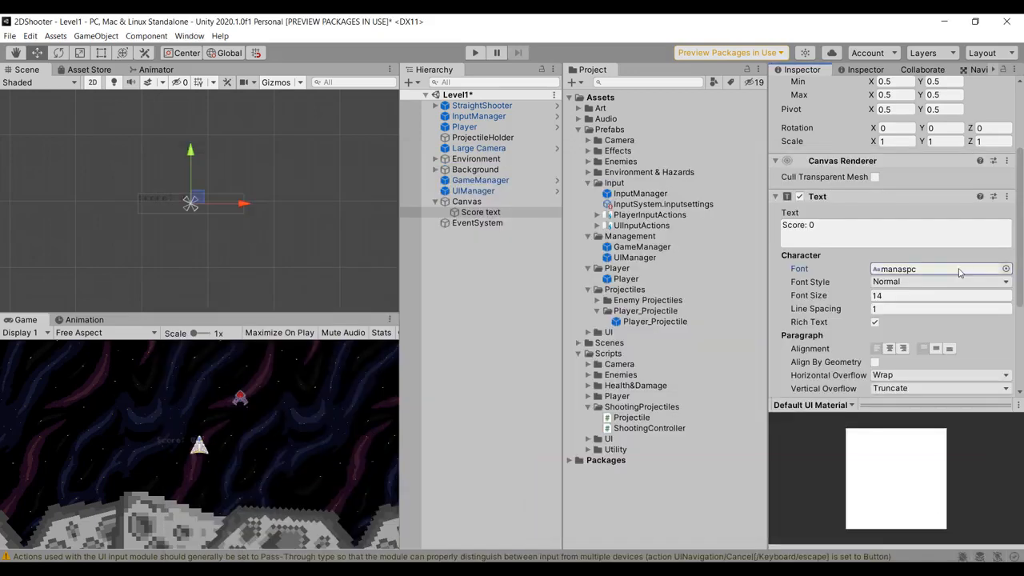
# - Set the Score text's color to white (FFFFFF)
pyautogui.scroll(-3, 902, 339)
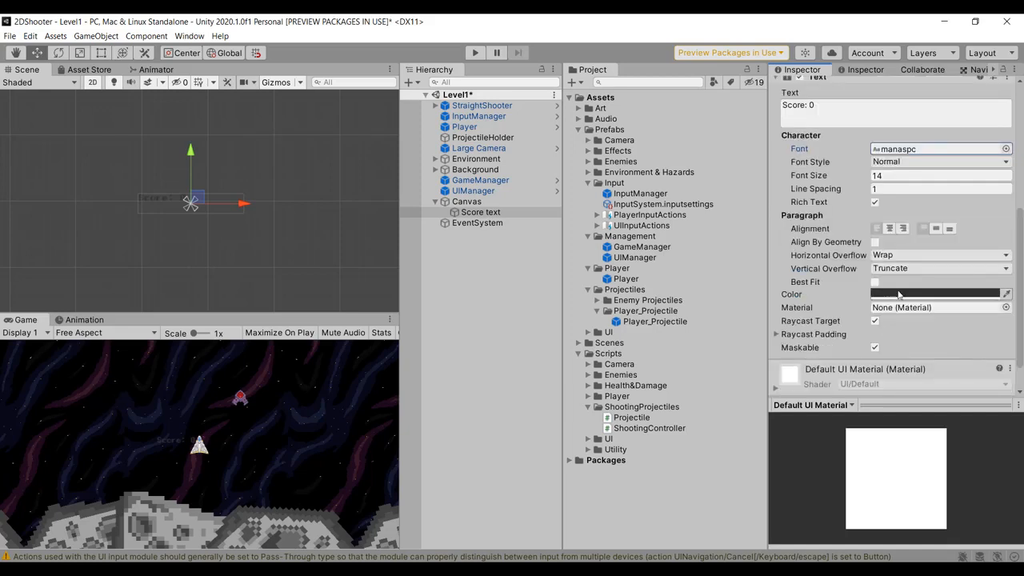
pyautogui.click(899, 294)
pyautogui.moveTo(920, 316); pyautogui.dragTo(886, 296)
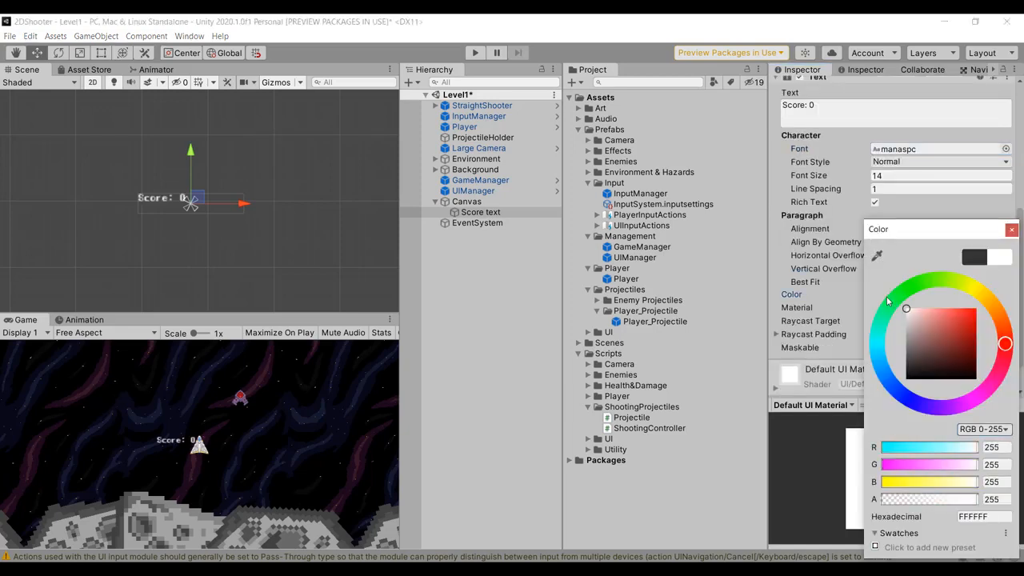
pyautogui.click(1011, 229)
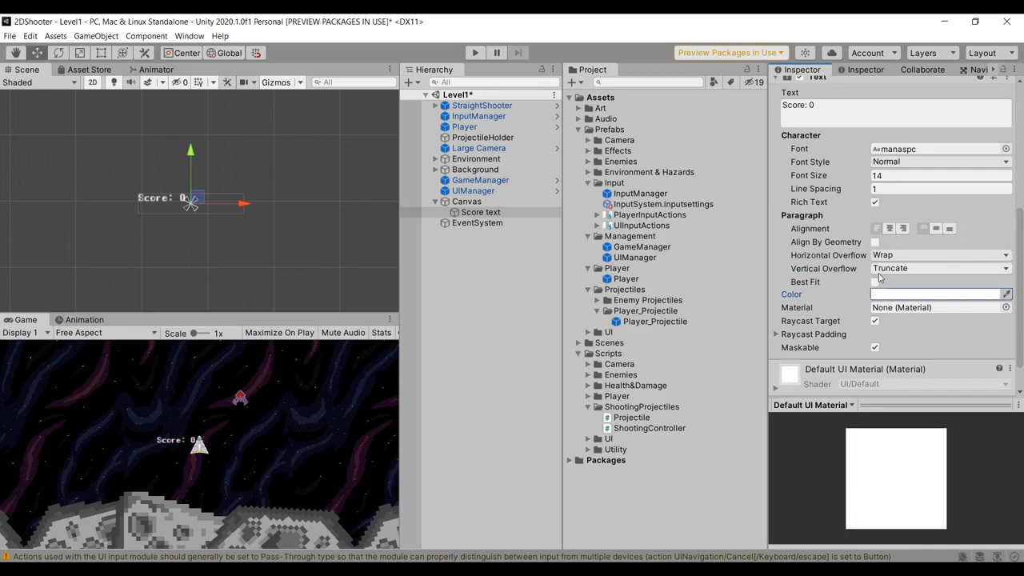
# - Move the Score text into the canvas's top-left corner with the Rect Tool
pyautogui.scroll(-5, 178, 174)
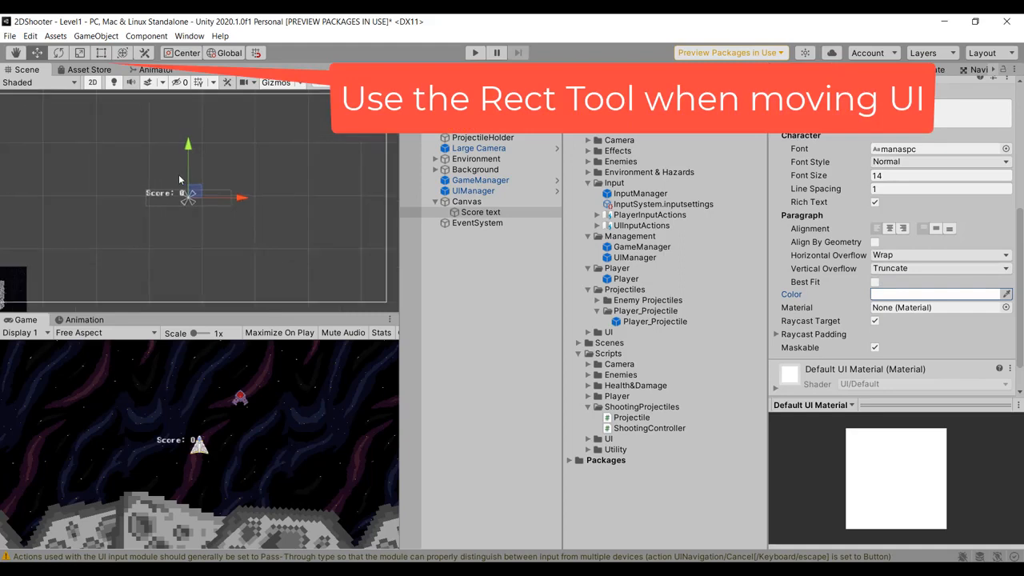
pyautogui.click(101, 53)
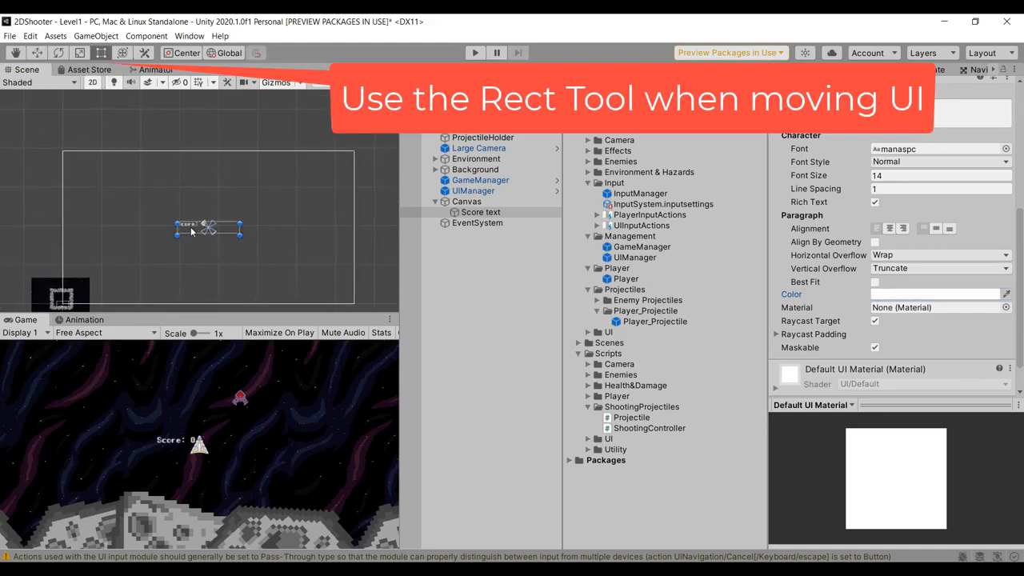
pyautogui.moveTo(192, 225); pyautogui.dragTo(67, 157)
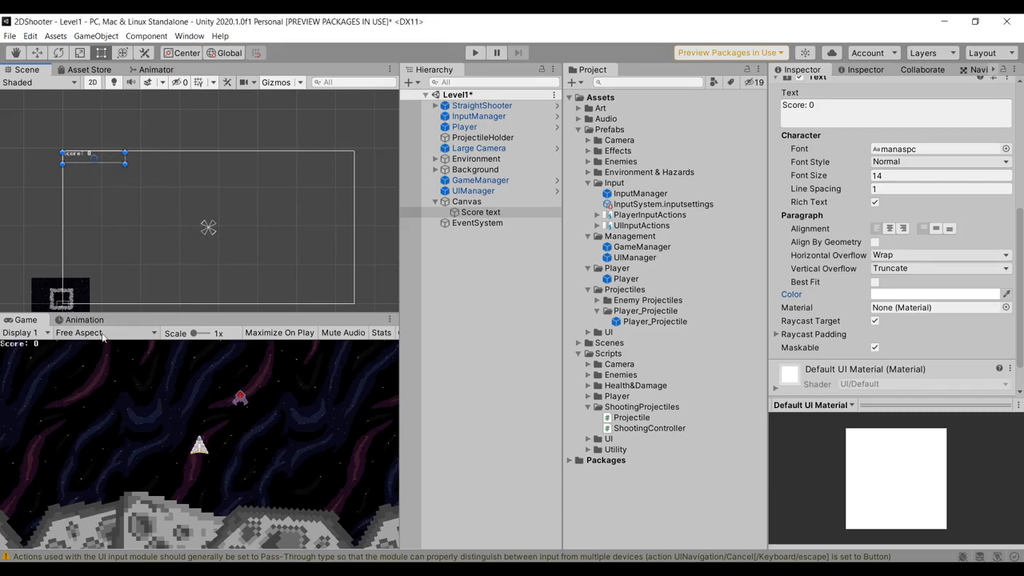
# - Check the Score text's placement in the Game view at aspect ratios including 16:9, 16:10 and 5:4, ending at 16:9
pyautogui.click(118, 334)
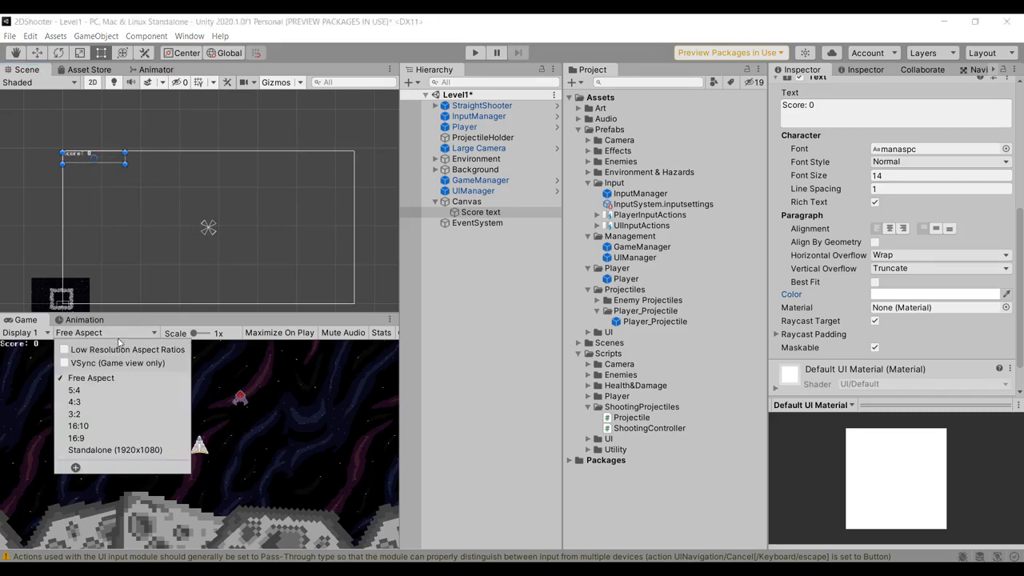
pyautogui.click(94, 438)
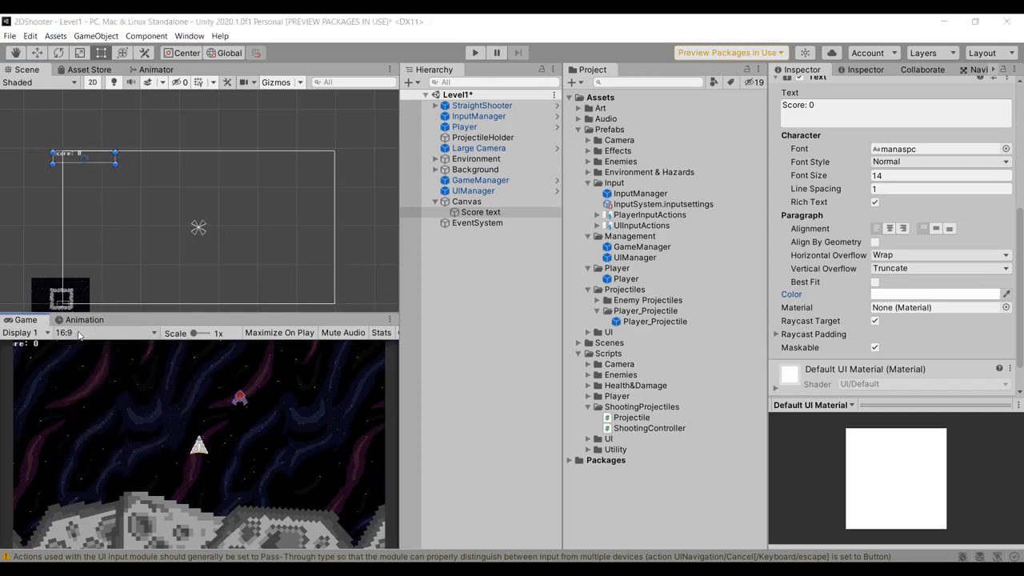
pyautogui.click(78, 335)
pyautogui.click(88, 421)
pyautogui.click(79, 335)
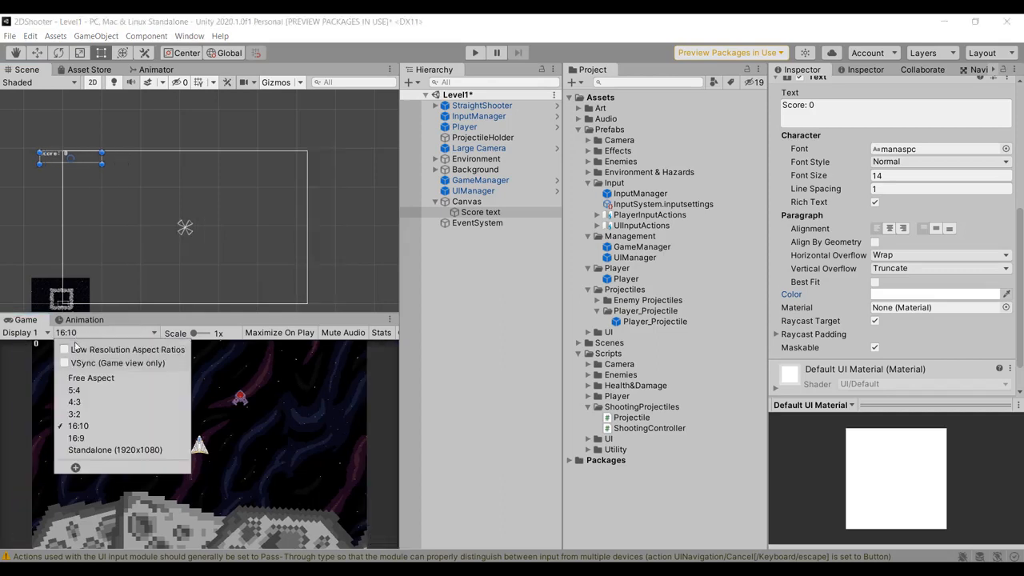
pyautogui.click(80, 402)
pyautogui.click(76, 339)
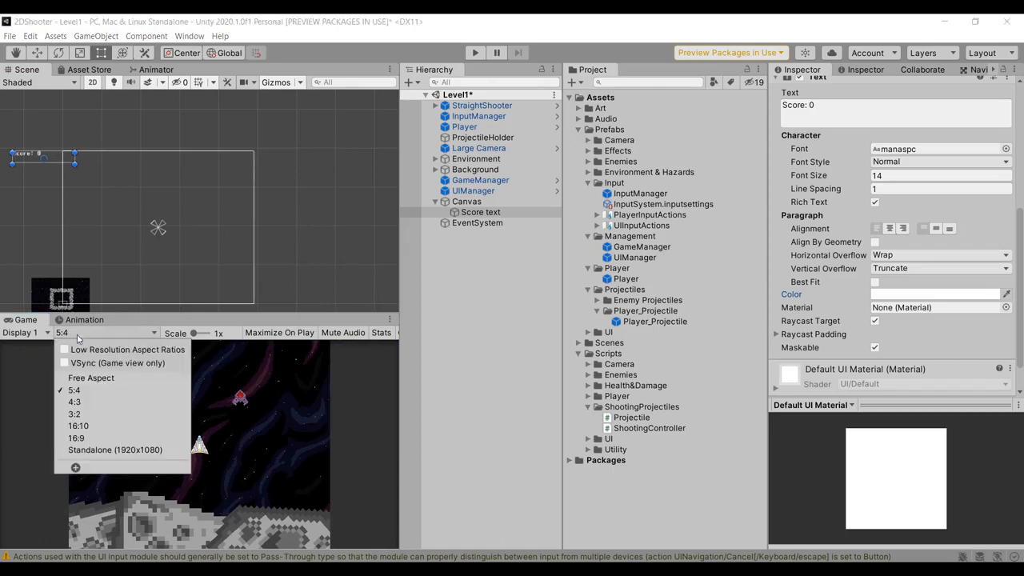
pyautogui.click(84, 377)
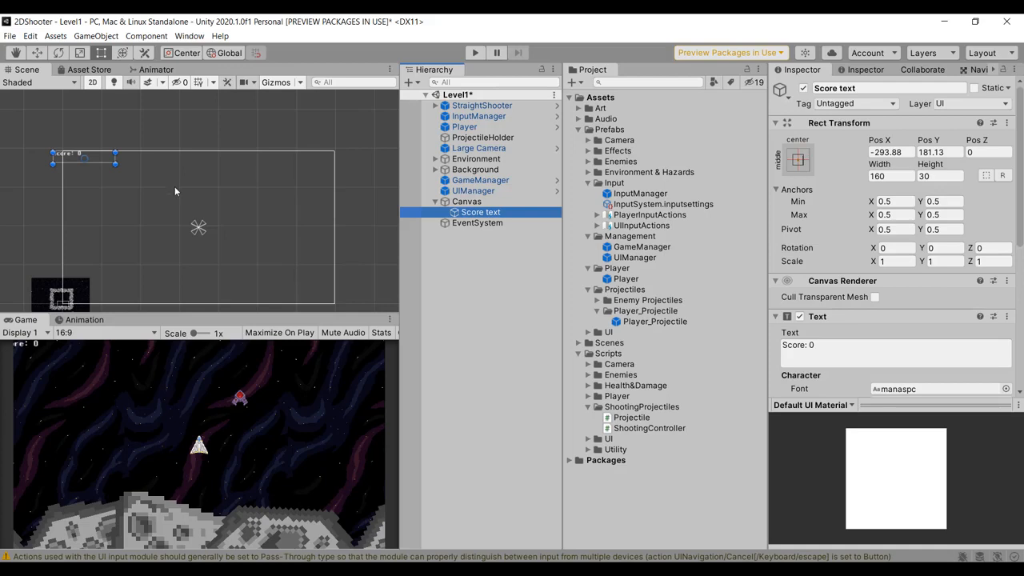
# - Apply the top-left anchor preset to the Score text, also setting its position
pyautogui.click(797, 159)
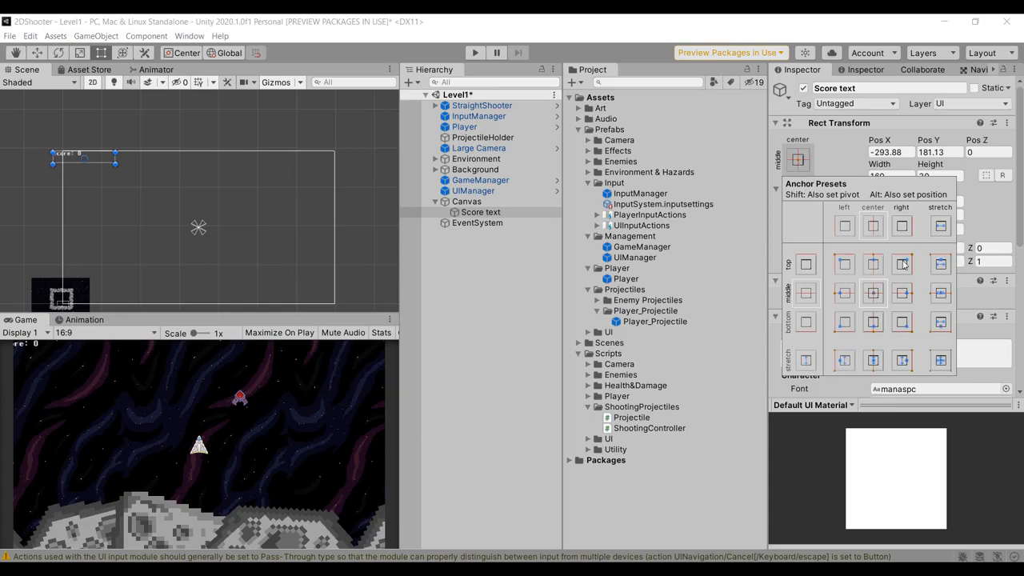
pyautogui.press('alt')
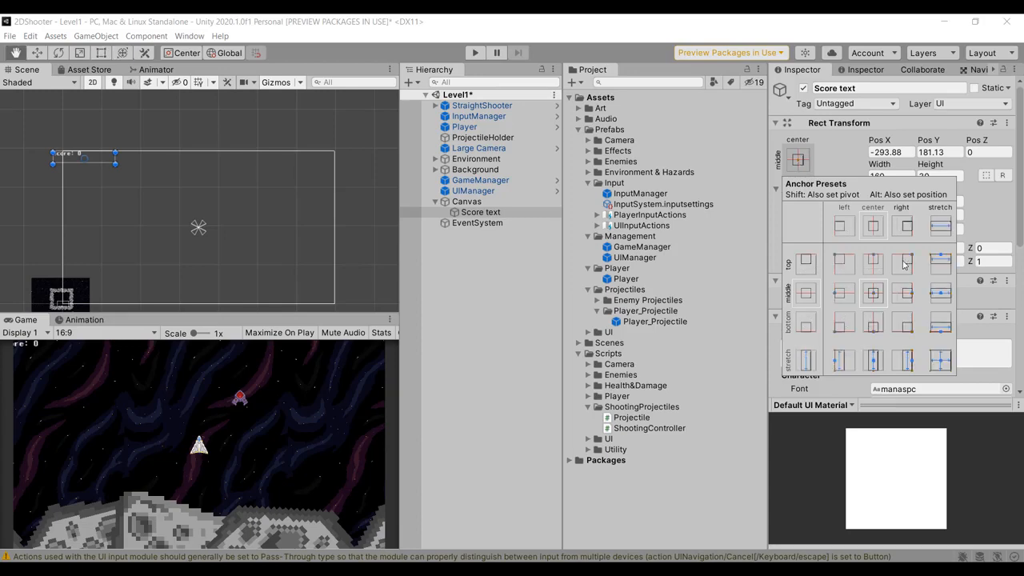
pyautogui.keyDown('alt'); pyautogui.click(846, 264); pyautogui.keyUp('alt')
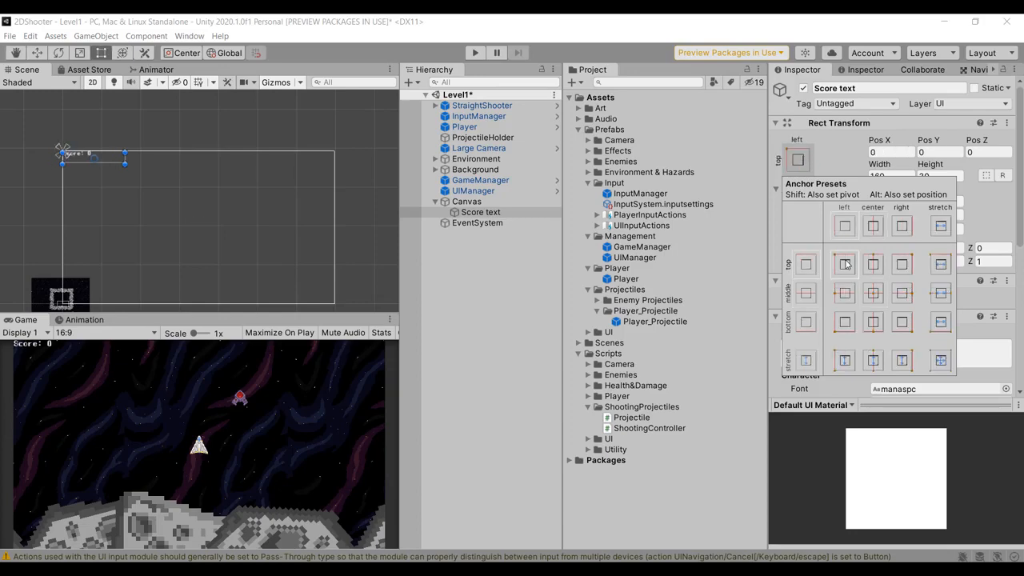
pyautogui.click(643, 15)
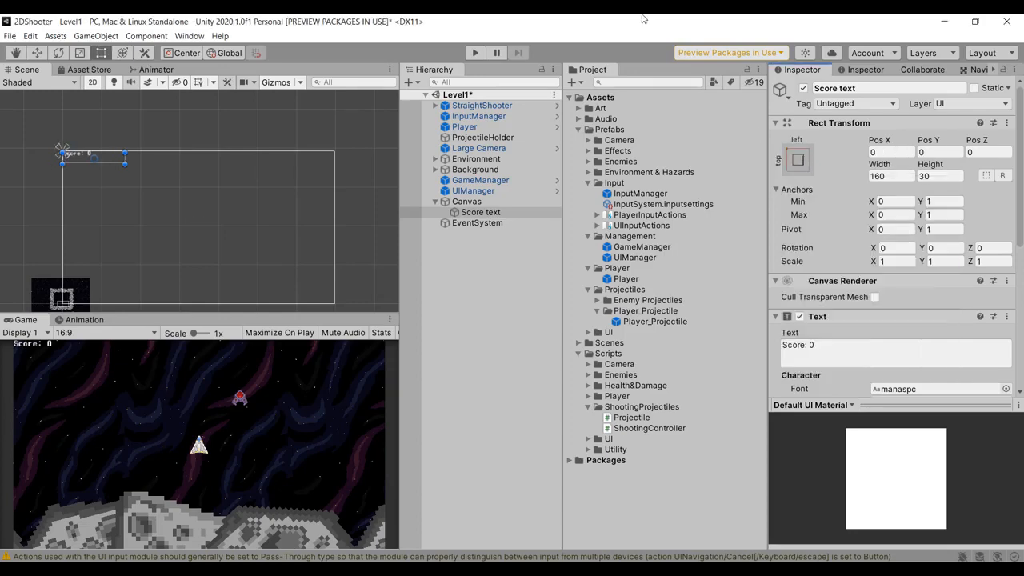
# - Check the anchored Score text in the Game view at several aspect ratios including 16:10 and 5:4, and return to 16:9
pyautogui.click(84, 335)
pyautogui.click(93, 378)
pyautogui.click(80, 333)
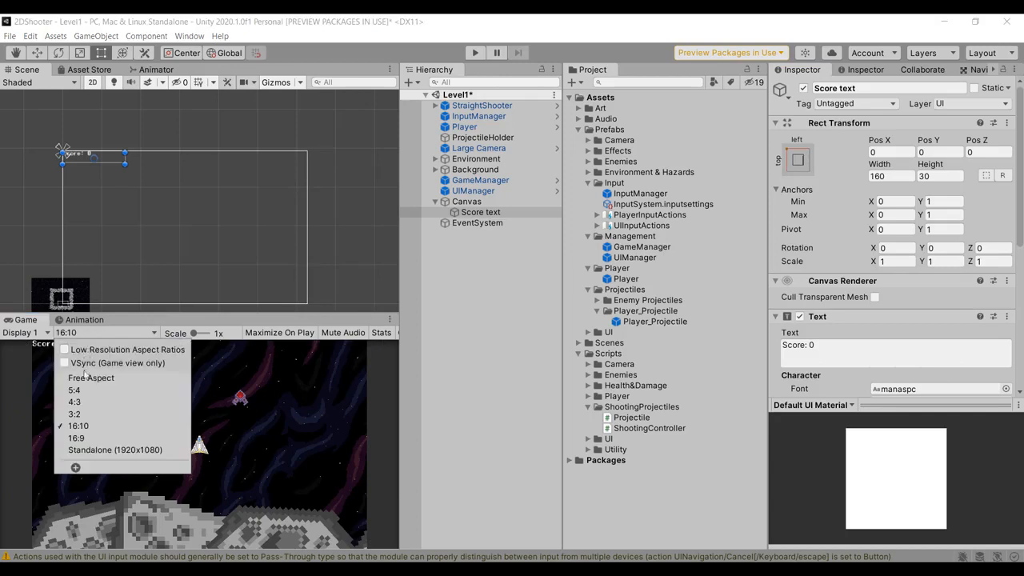
pyautogui.click(80, 377)
pyautogui.click(80, 332)
pyautogui.click(80, 389)
pyautogui.click(80, 333)
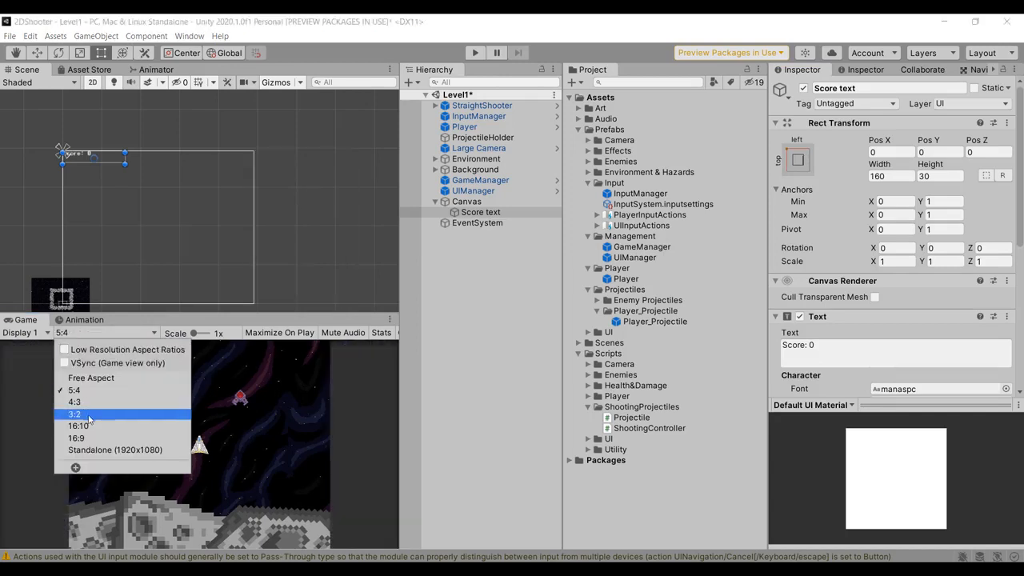
pyautogui.click(74, 414)
pyautogui.click(80, 333)
pyautogui.click(90, 440)
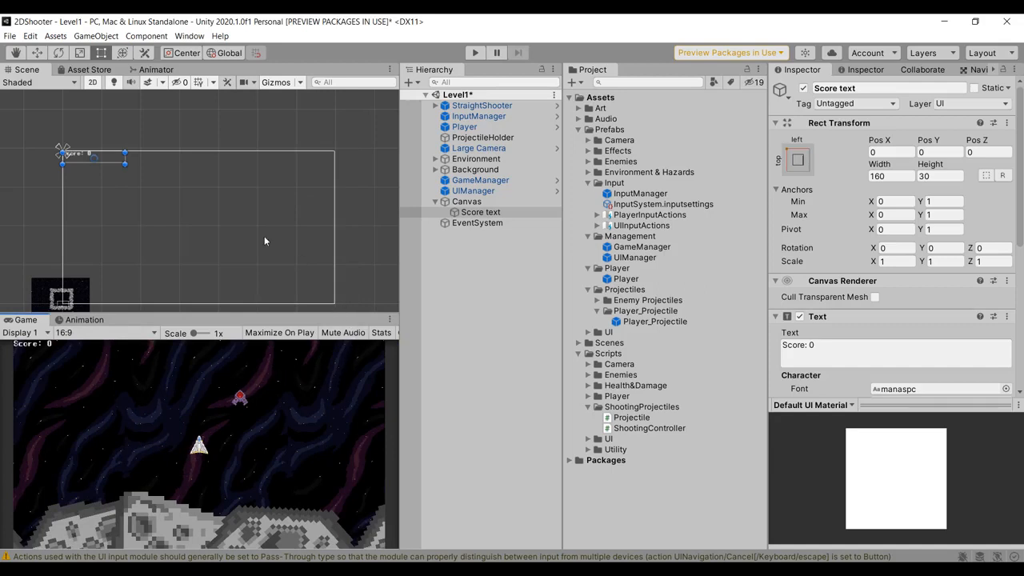
# - Duplicate the Score text object under the Canvas and rename the copy "High Score text"
pyautogui.click(483, 213)
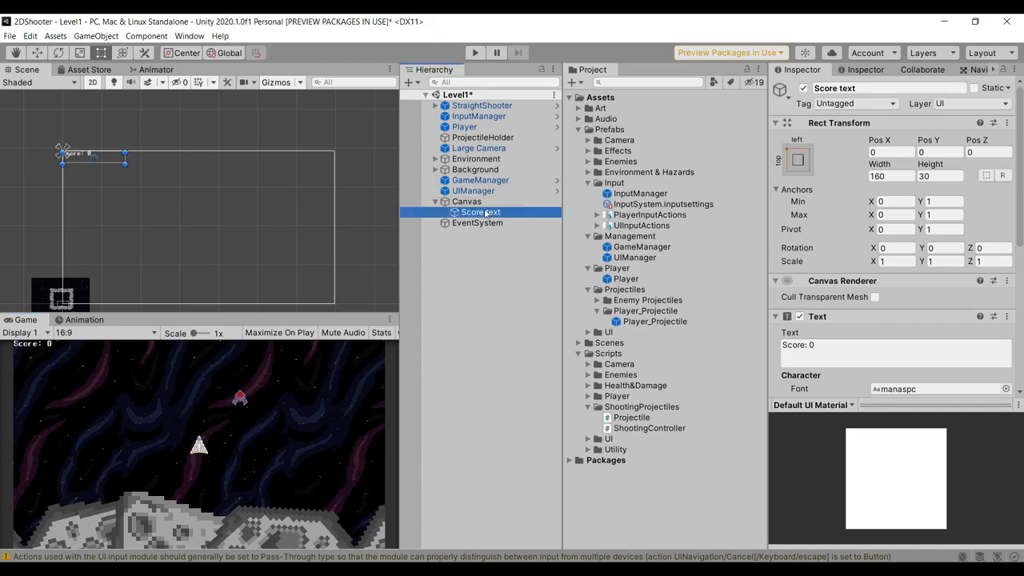
pyautogui.rightClick(485, 213)
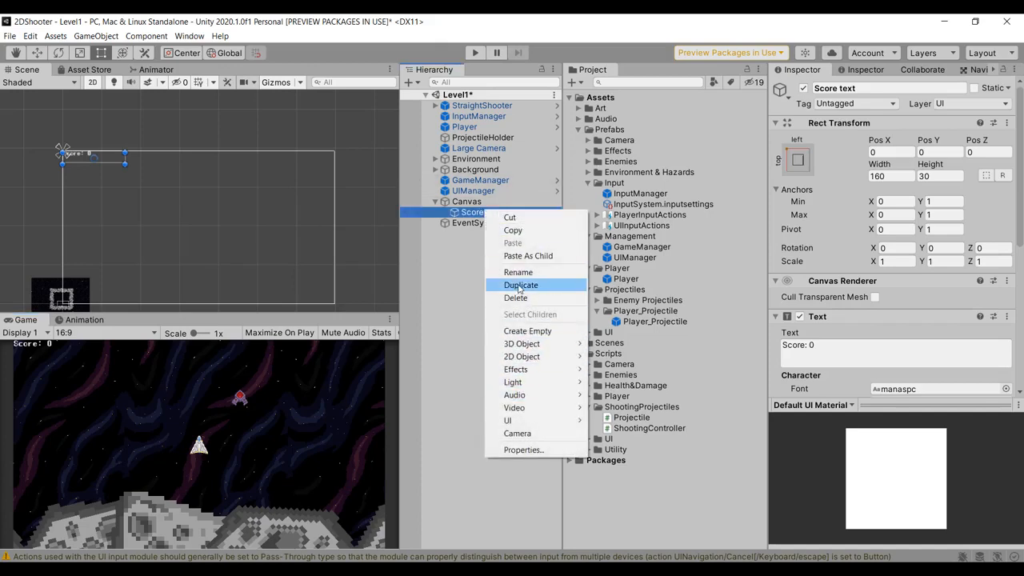
pyautogui.click(519, 285)
pyautogui.click(504, 226)
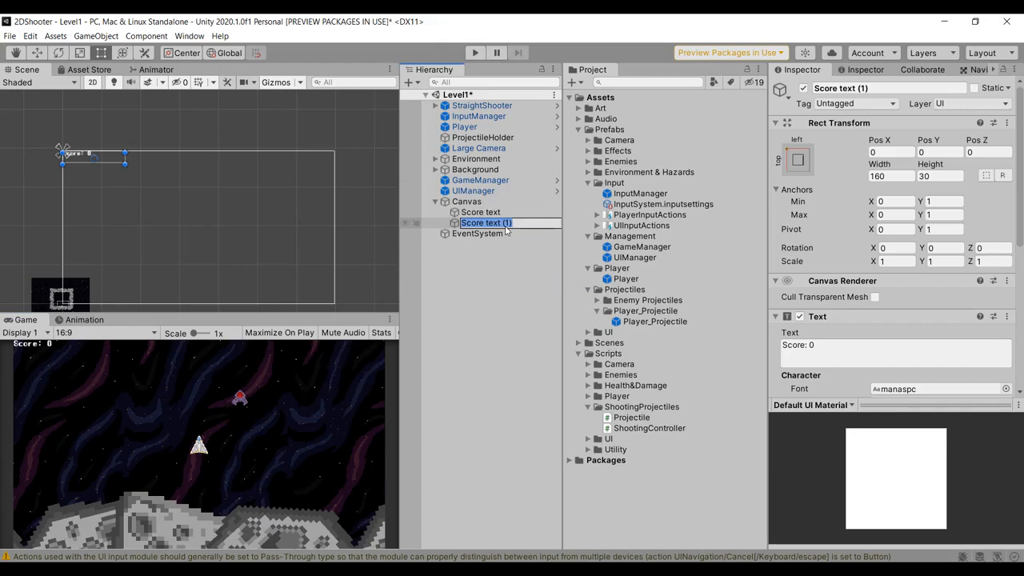
pyautogui.write('High Score text')
pyautogui.press('Return')
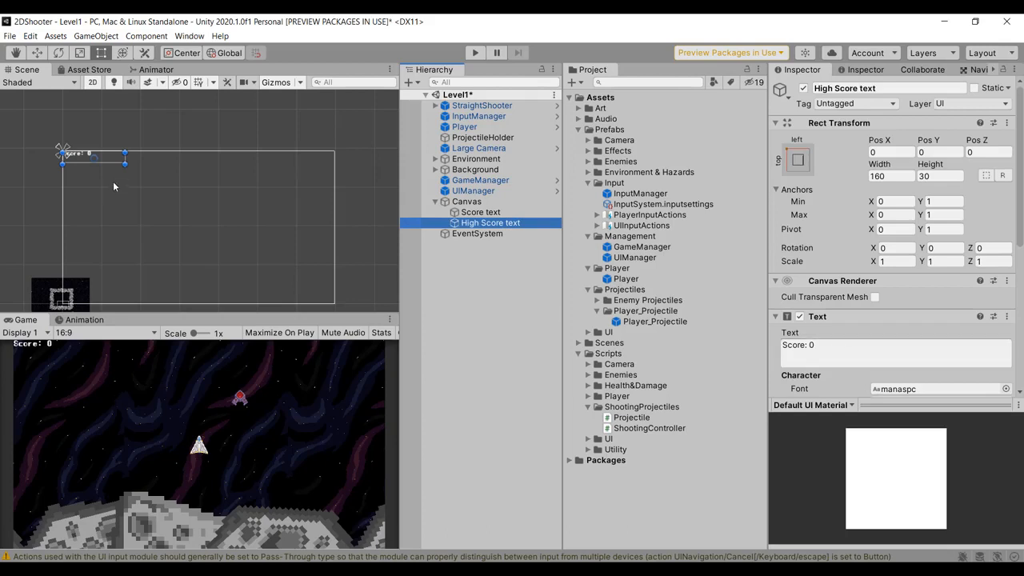
# - Move the High Score text just below the Score text, to Pos Y -21, and set its text content to "High Score: 0"
pyautogui.moveTo(105, 156); pyautogui.dragTo(105, 172)
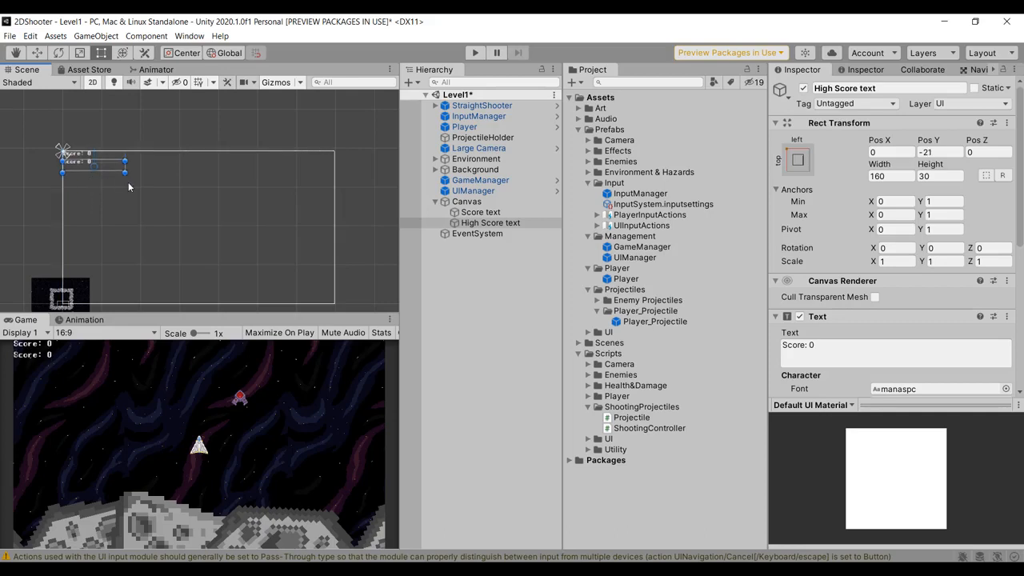
pyautogui.click(819, 347)
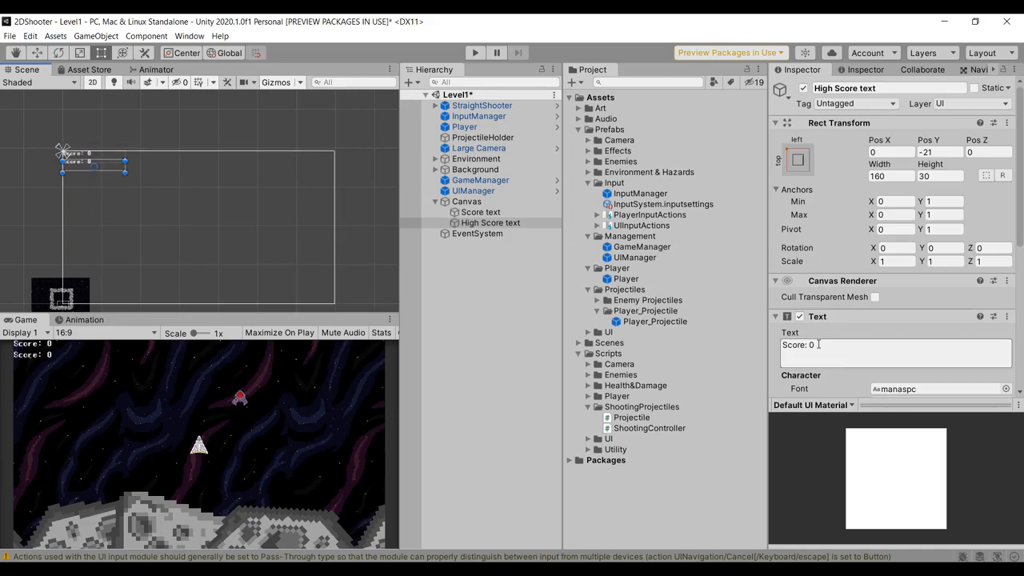
pyautogui.write('High')
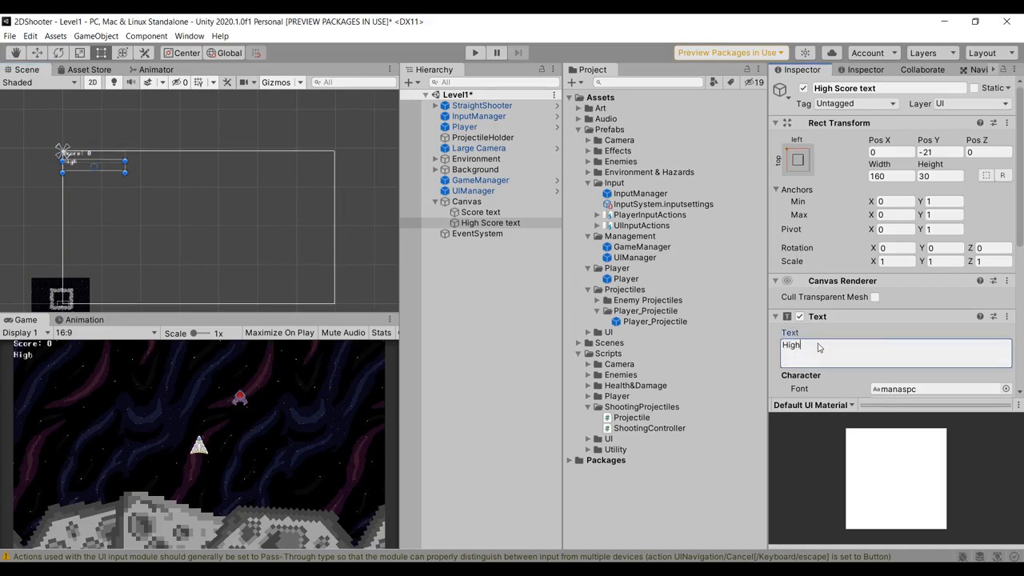
pyautogui.write(' Score: 0')
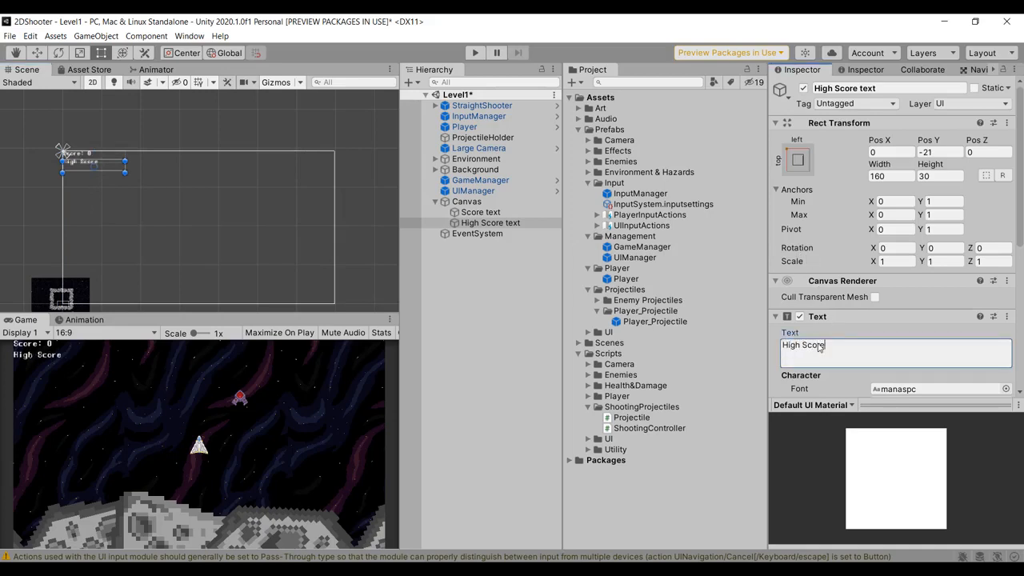